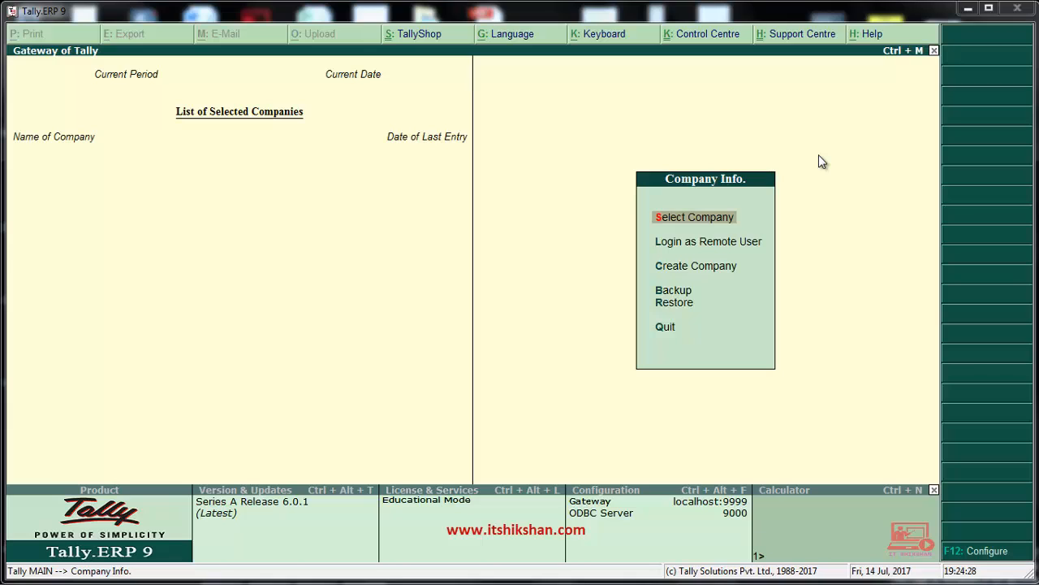
# Step: Load the company Ashit Enterprise from the data path C:\Tally.erp9\data
pyautogui.press('Down')
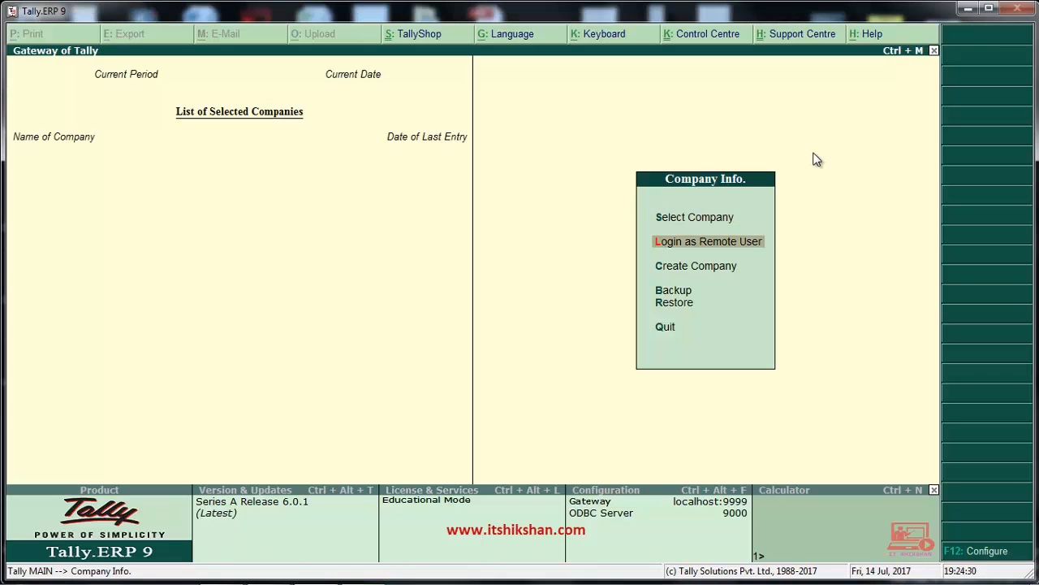
pyautogui.press('Up')
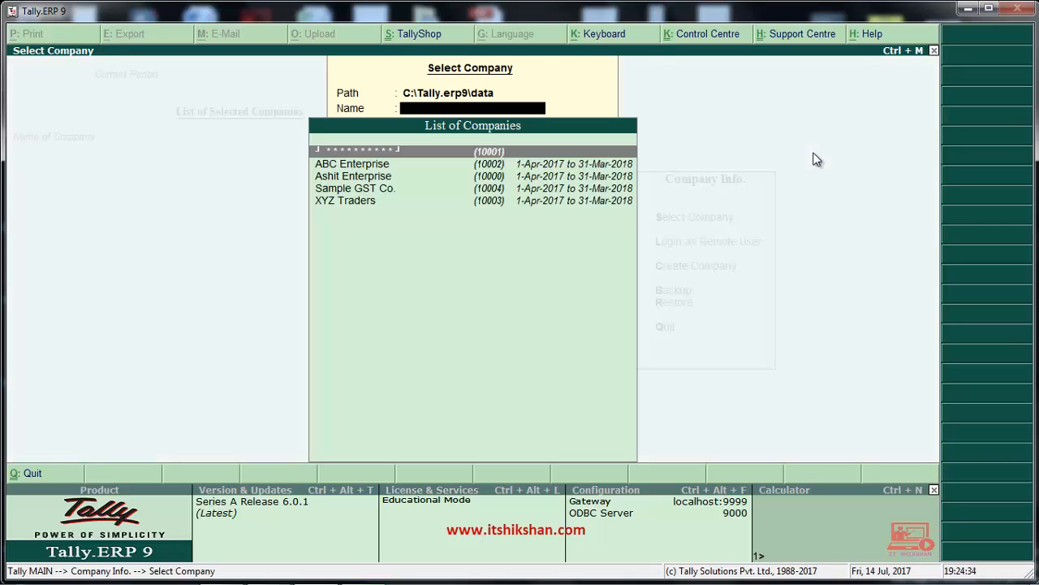
pyautogui.press('BackSpace')
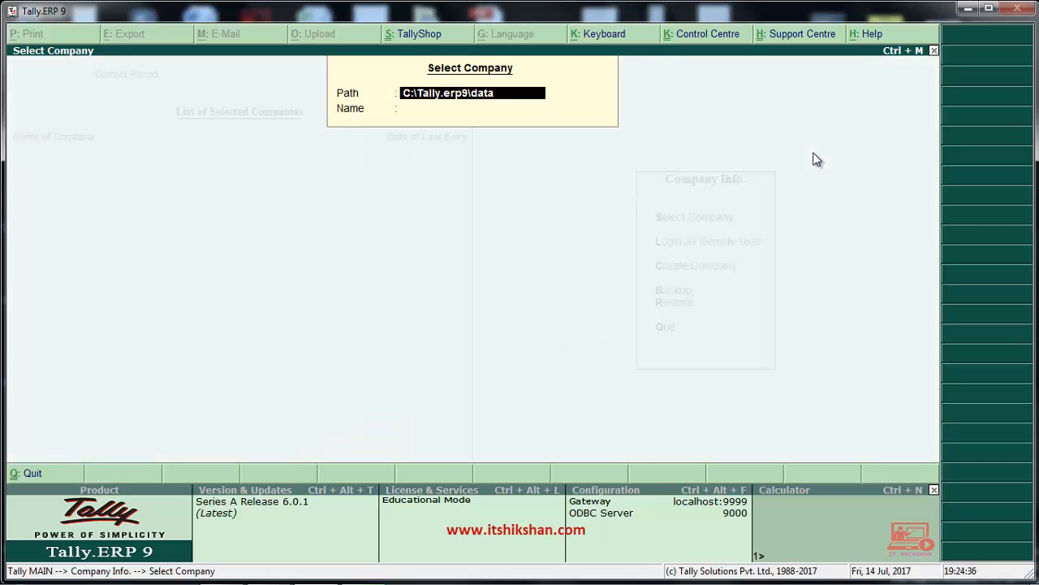
pyautogui.press('Return')
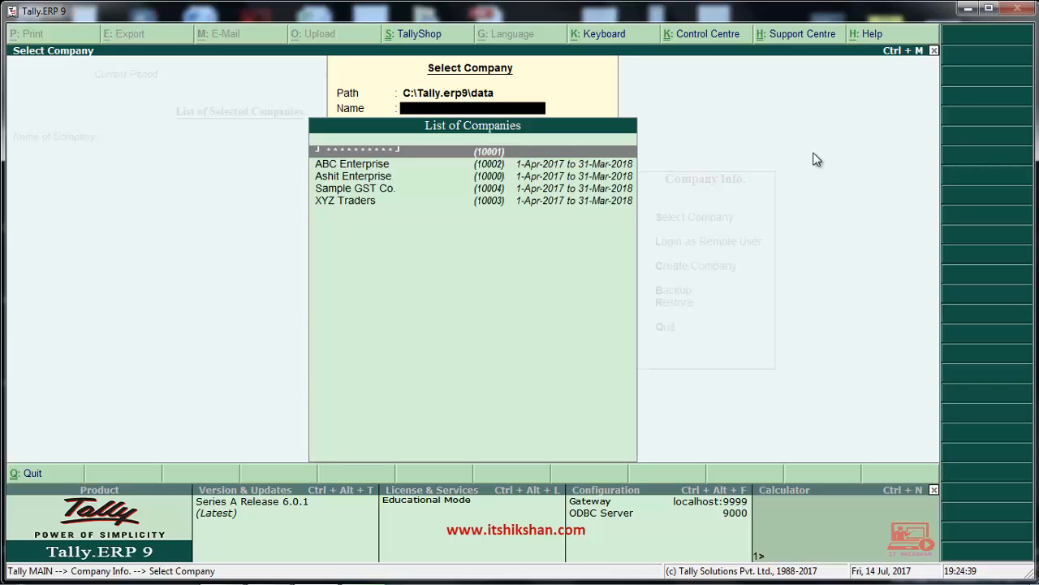
pyautogui.press('Down')
pyautogui.press('Down')
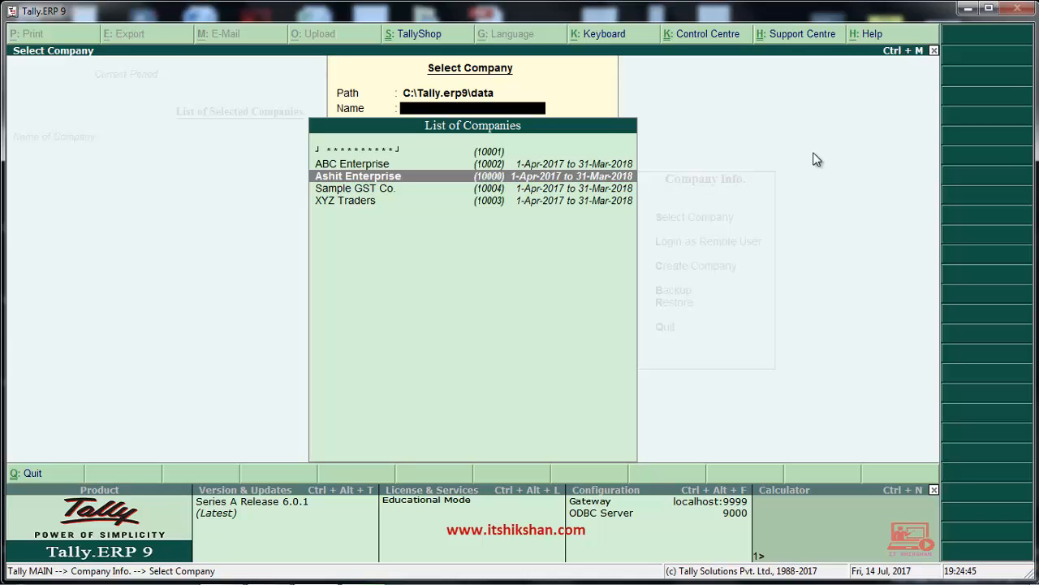
pyautogui.press('Return')
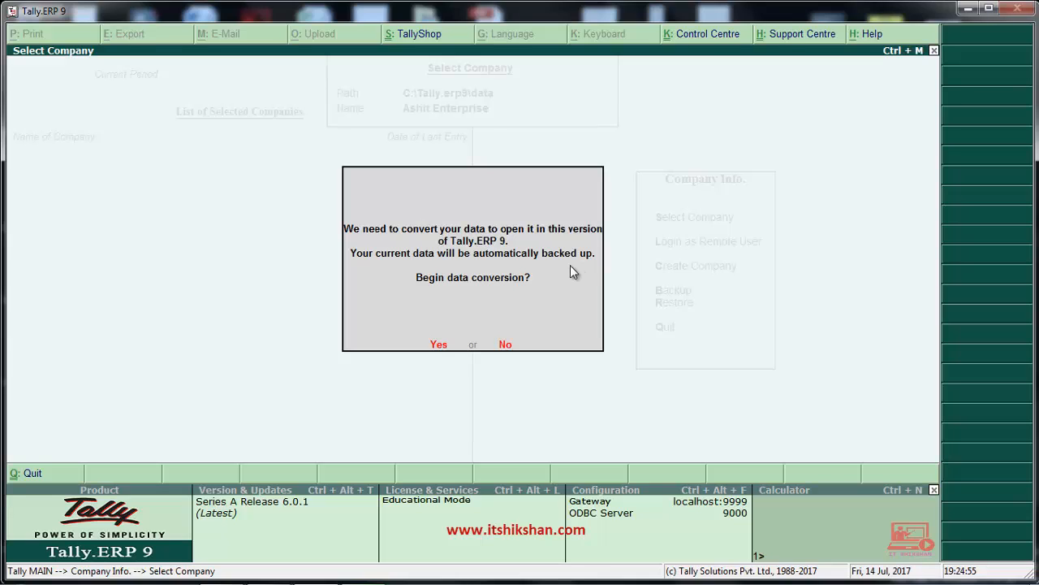
# Step: Convert the company data with a backup to D:\TallyDataBackup and change the base currency symbol to ₹
pyautogui.click(439, 346)
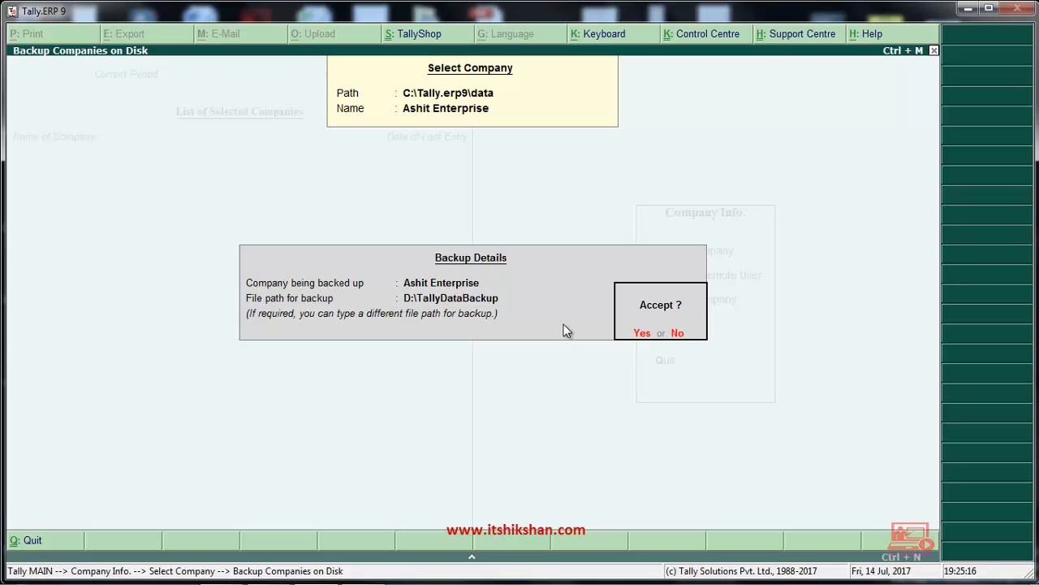
pyautogui.click(642, 334)
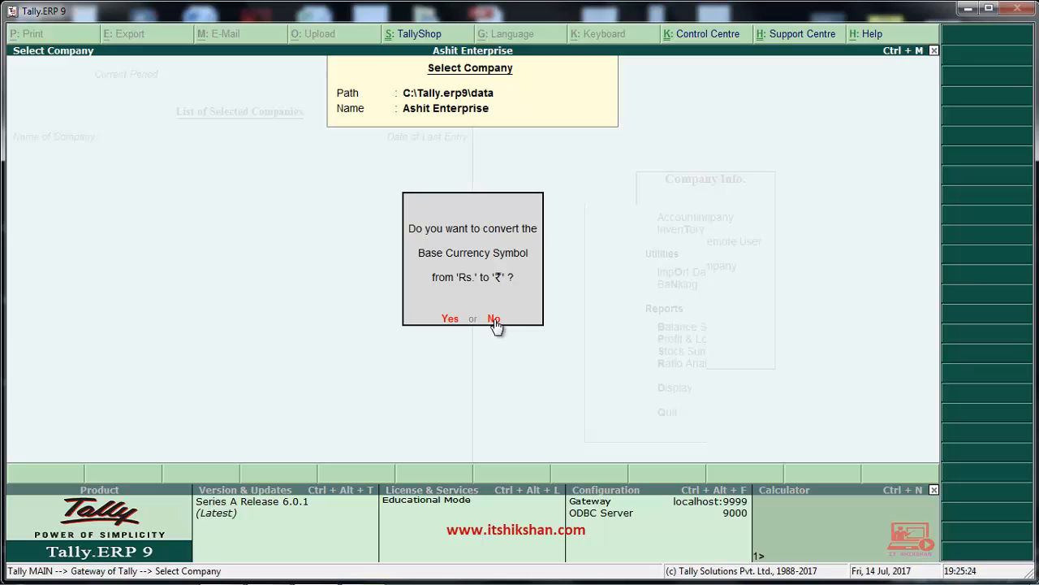
pyautogui.click(452, 319)
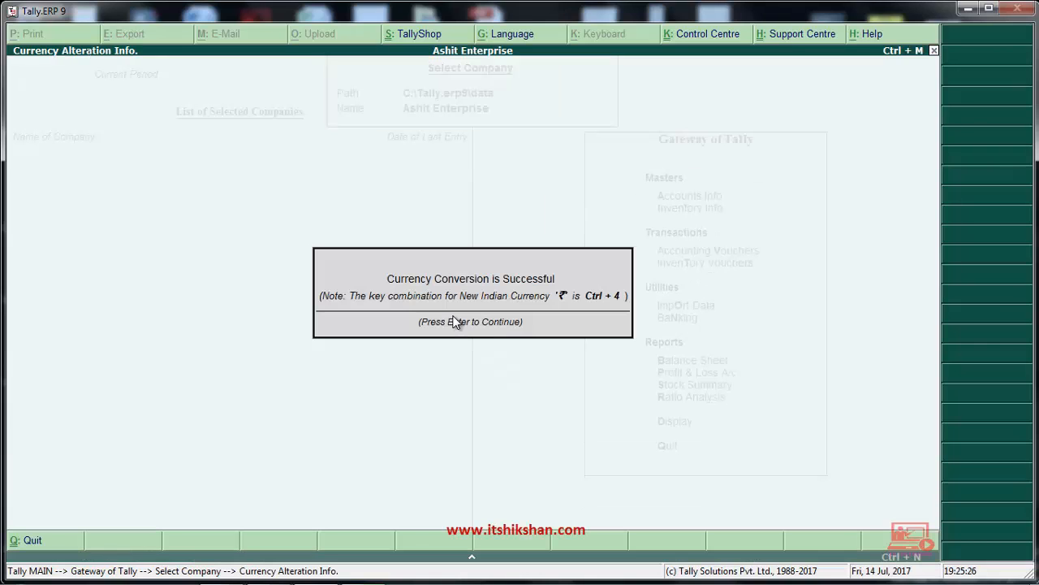
pyautogui.press('Return')
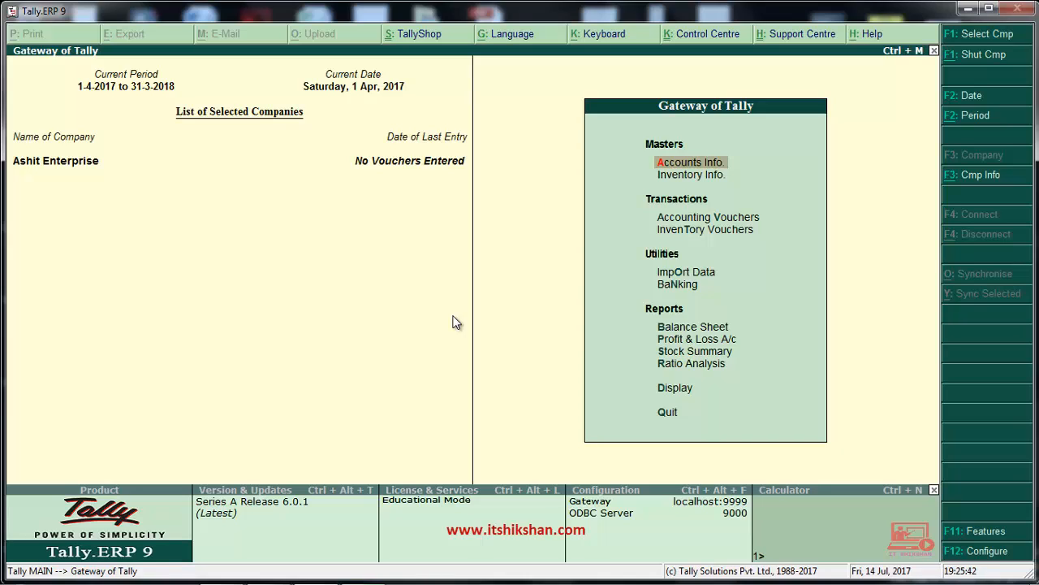
# Step: In the company's Statutory & Taxation features, enable Goods and Services Tax (GST) and set Set/alter GST details to Yes
pyautogui.click(963, 538)
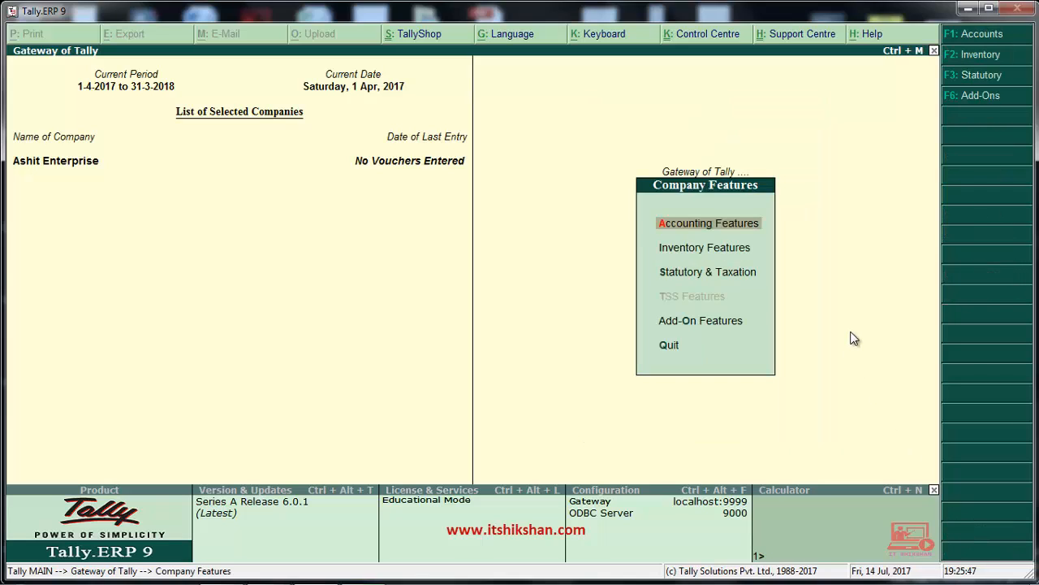
pyautogui.press('Down')
pyautogui.press('Down')
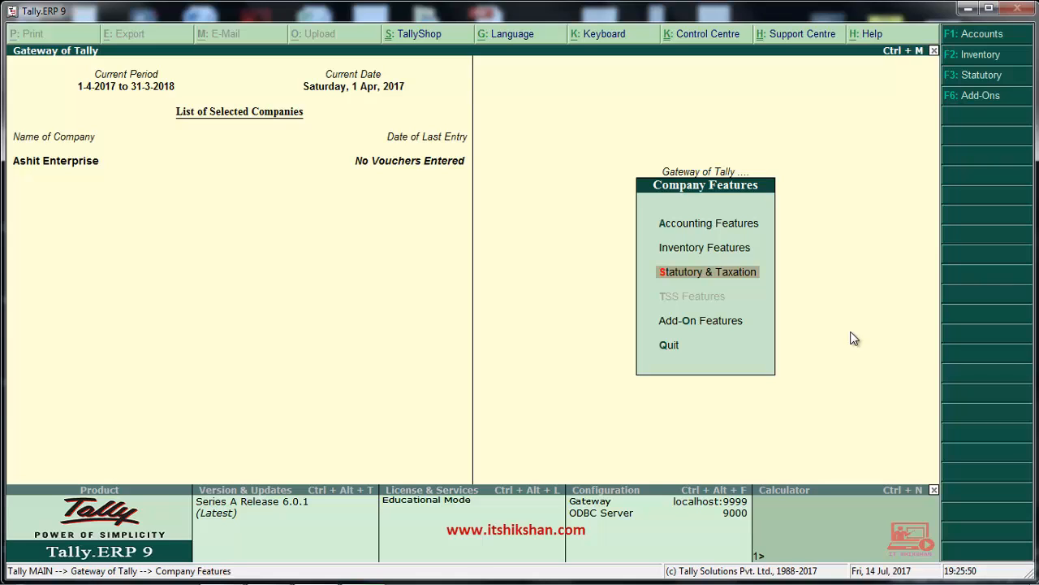
pyautogui.press('Return')
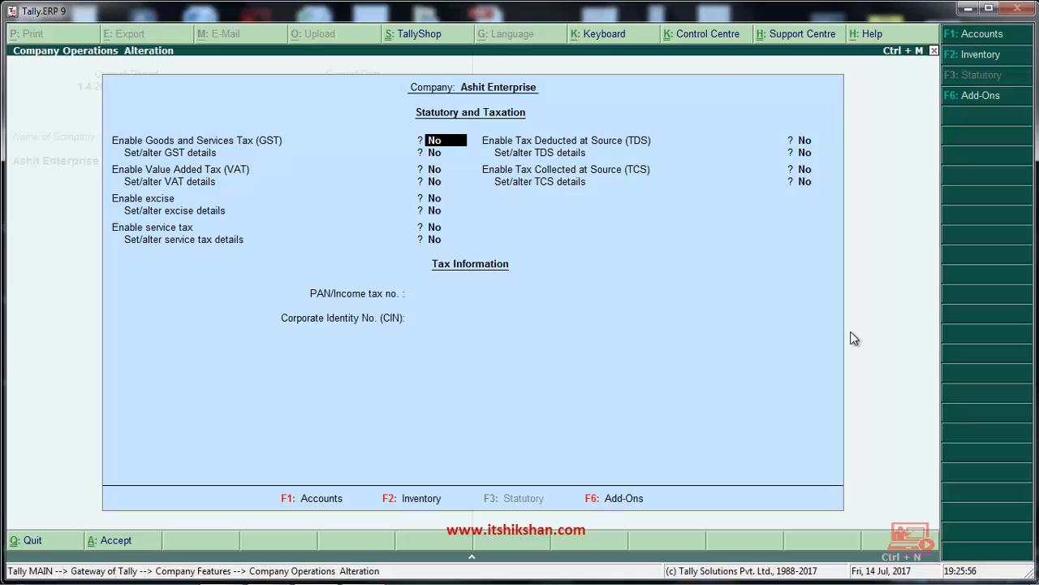
pyautogui.write('Y')
pyautogui.press('Return')
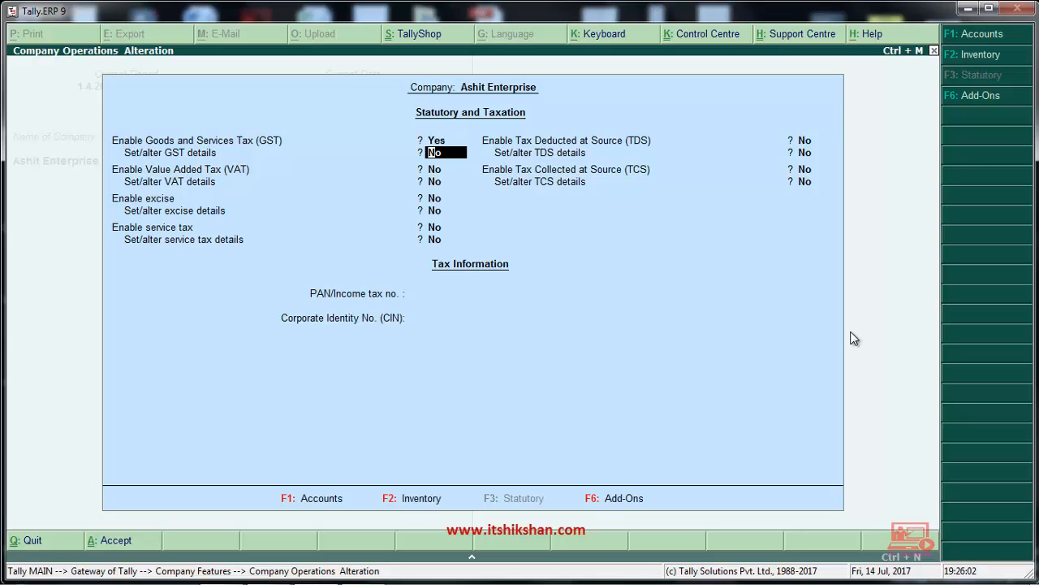
pyautogui.write('Y')
pyautogui.press('Return')
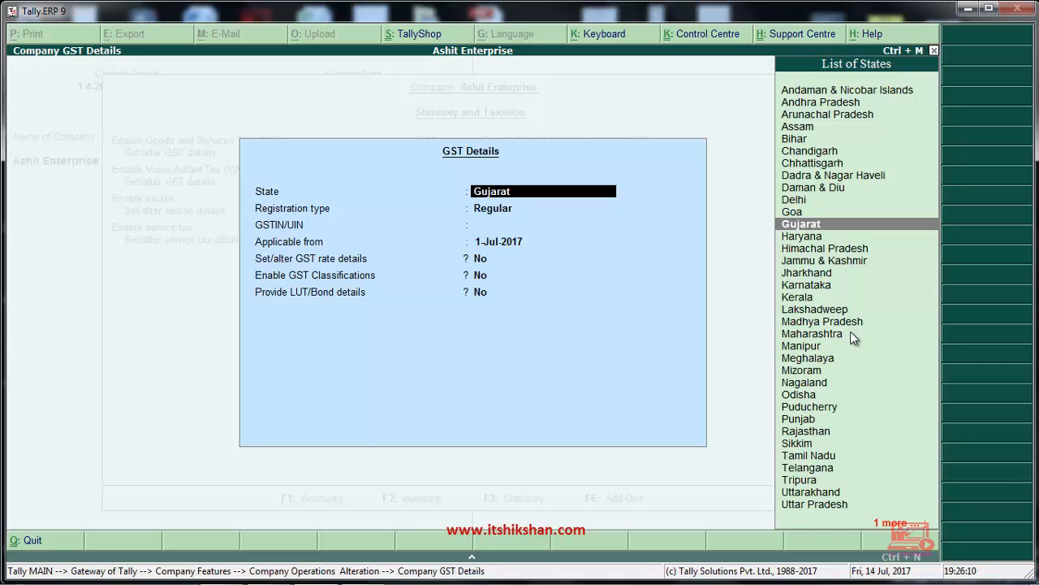
# Step: Set the GST state to Gujarat and the registration type to Regular
pyautogui.press('Down')
pyautogui.press('Up')
pyautogui.press('Return')
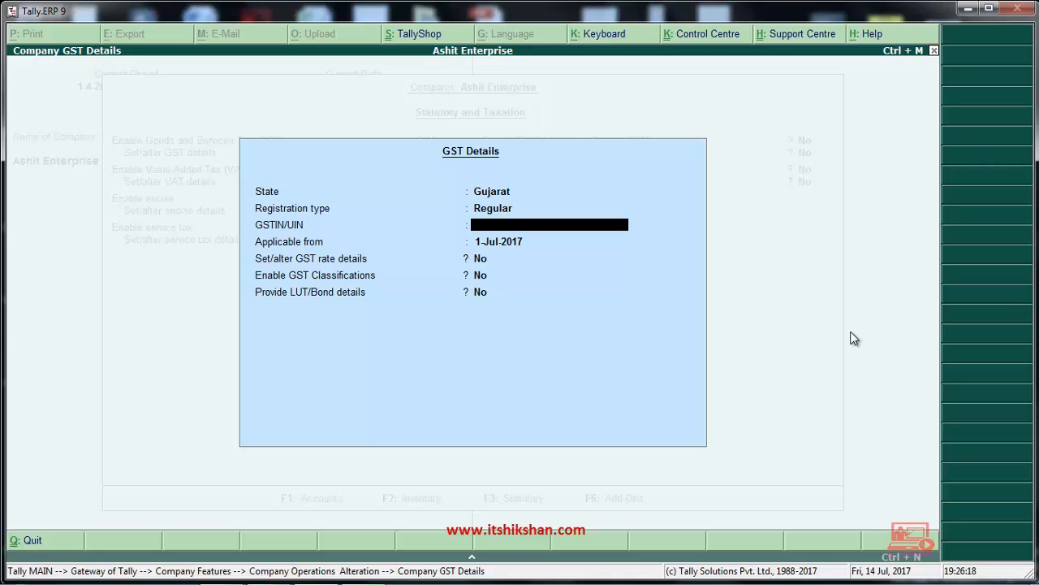
# Step: Try to enter the company's GSTIN/UIN in the GST details
pyautogui.write('28EWEWE1212W23')
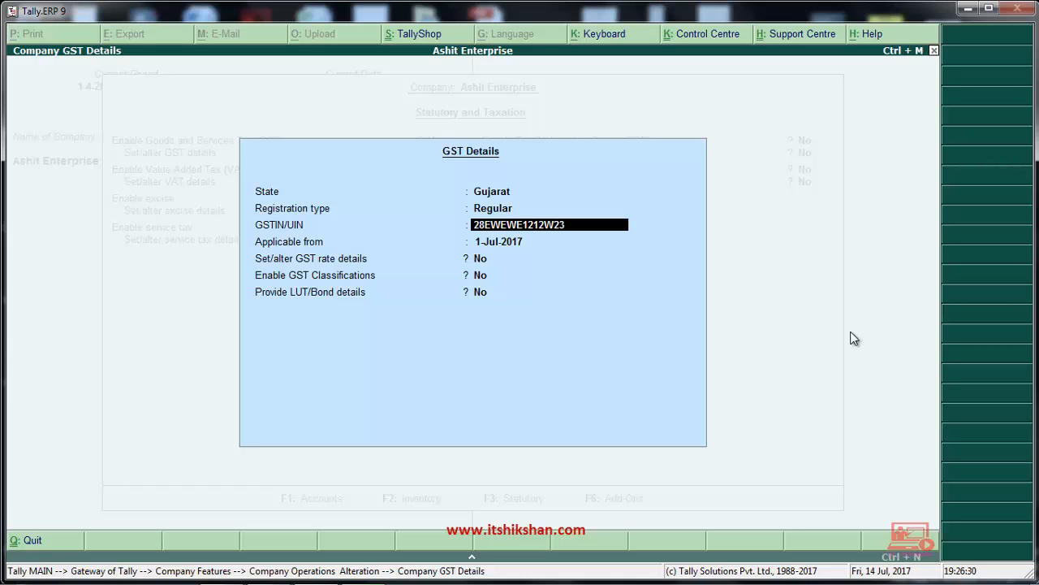
pyautogui.write('S')
pyautogui.press('Return')
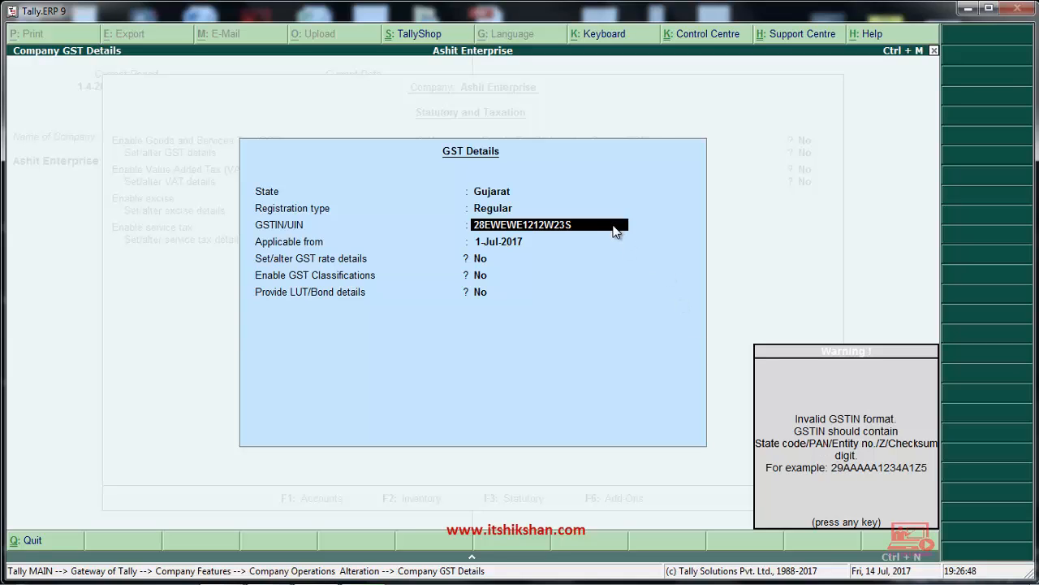
pyautogui.press('Return')
pyautogui.press('BackSpace')
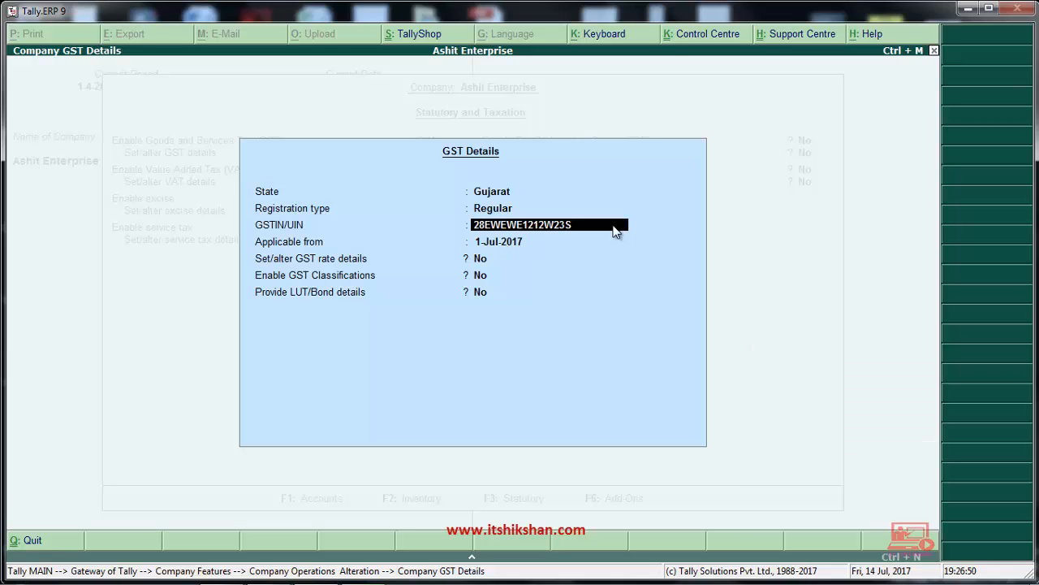
# Step: Enter the company's GSTIN/UIN with Gujarat's state code 24 and keep 1-Jul-2017 as the applicable date
pyautogui.write('25')
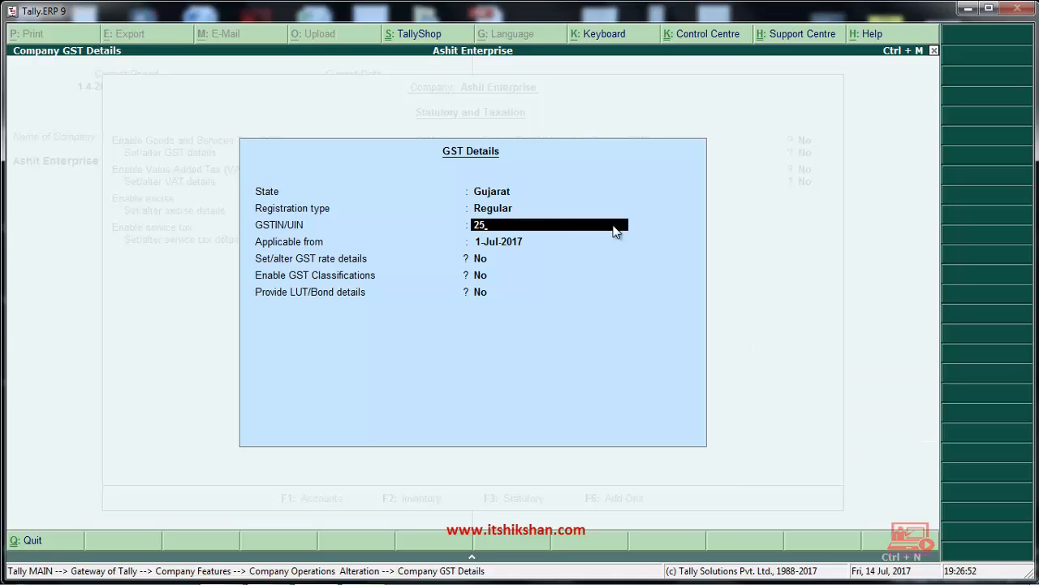
pyautogui.write('WEWES1232')
pyautogui.write('Q')
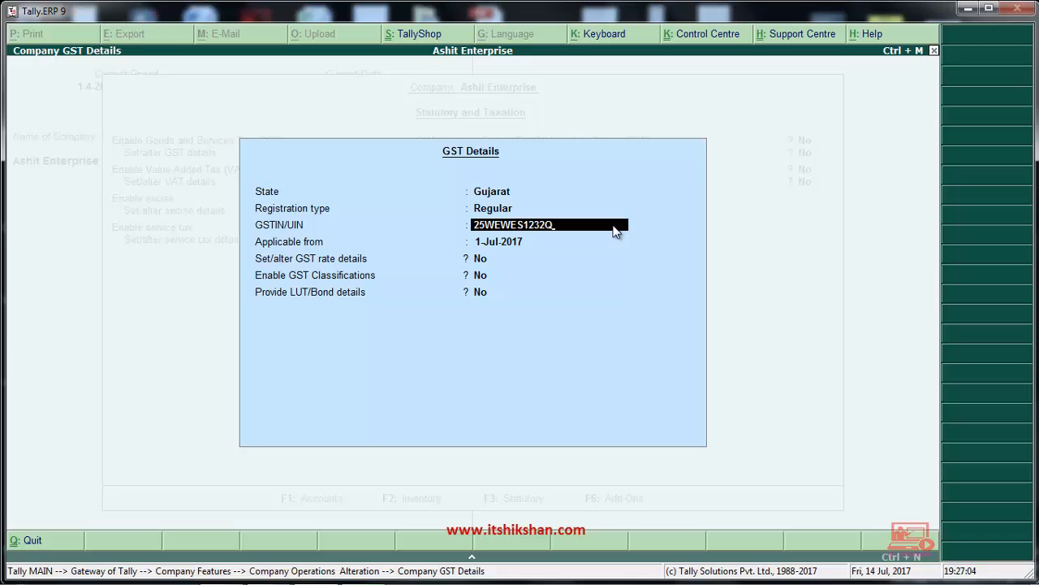
pyautogui.write('1Z2')
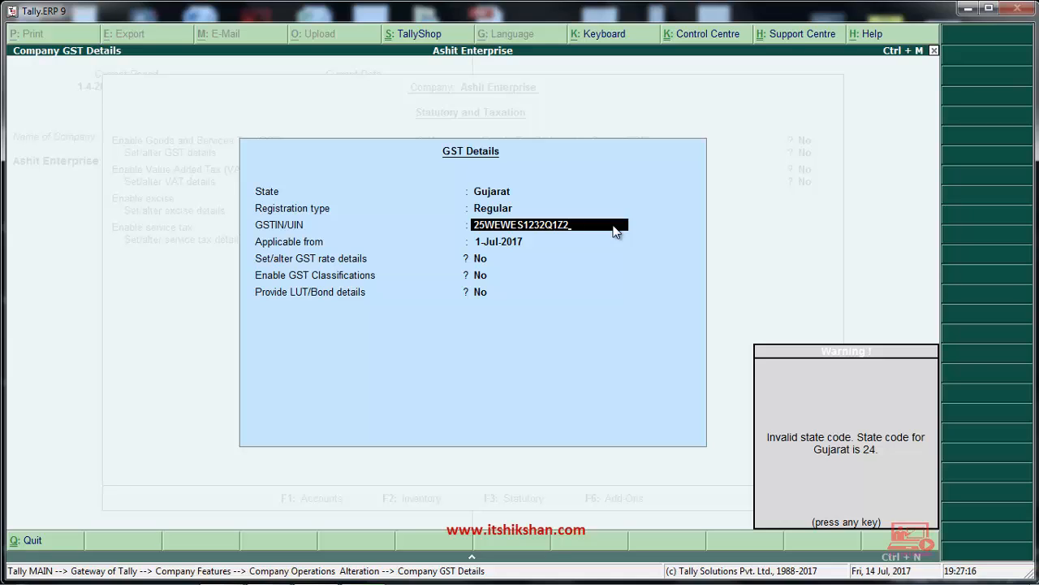
pyautogui.press('Return')
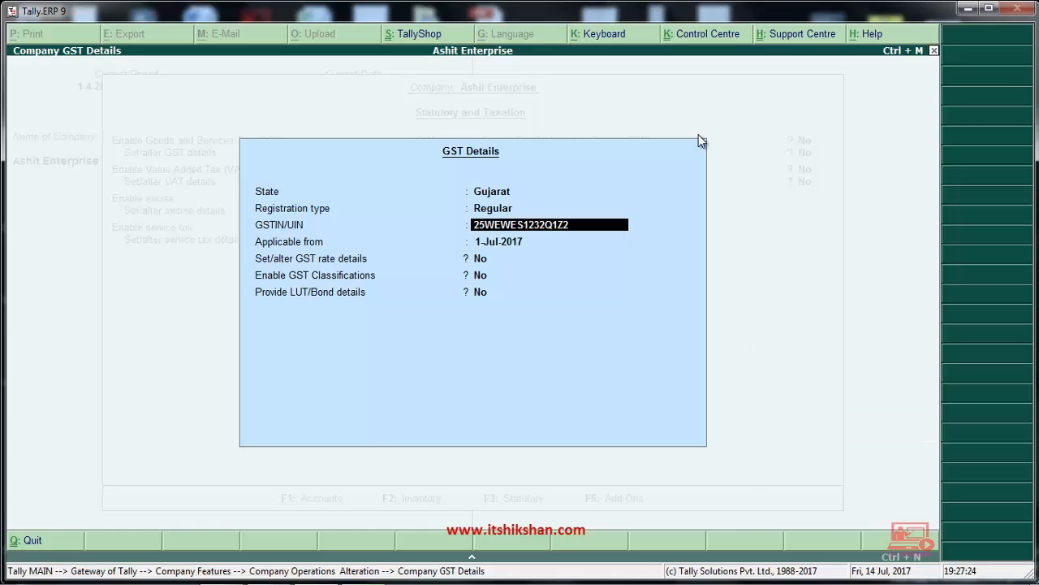
pyautogui.write('4')
pyautogui.press('Return')
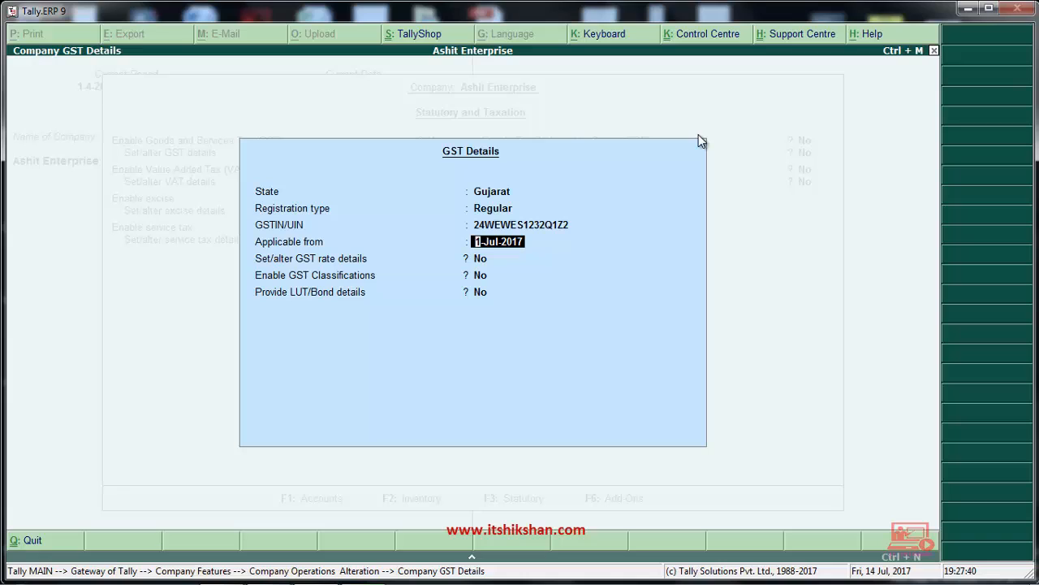
pyautogui.press('Return')
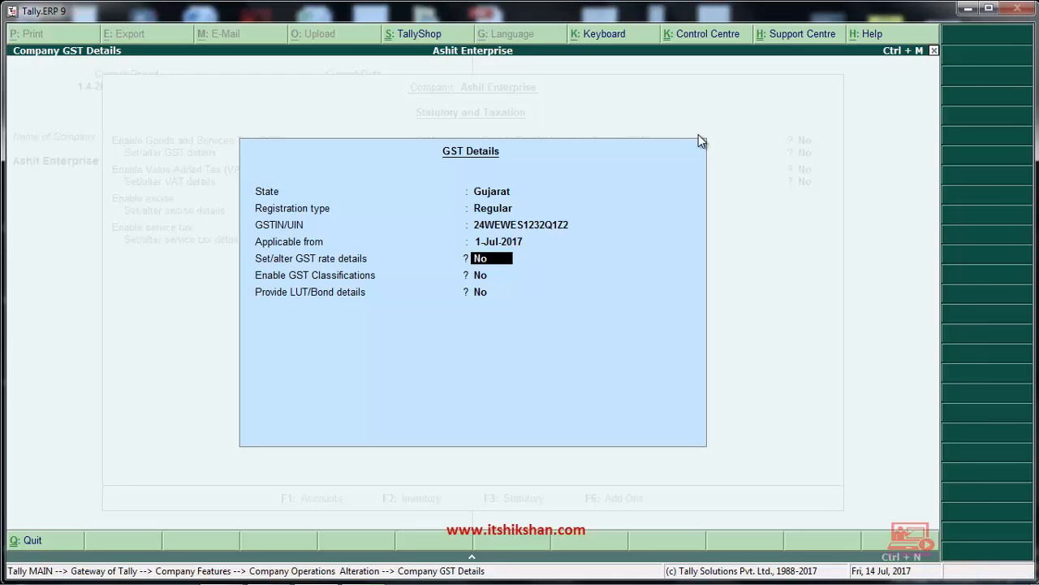
# Step: Open the company's tax rate details, leave them unfilled and set Set/alter GST rate details back to No
pyautogui.write('y')
pyautogui.press('Return')
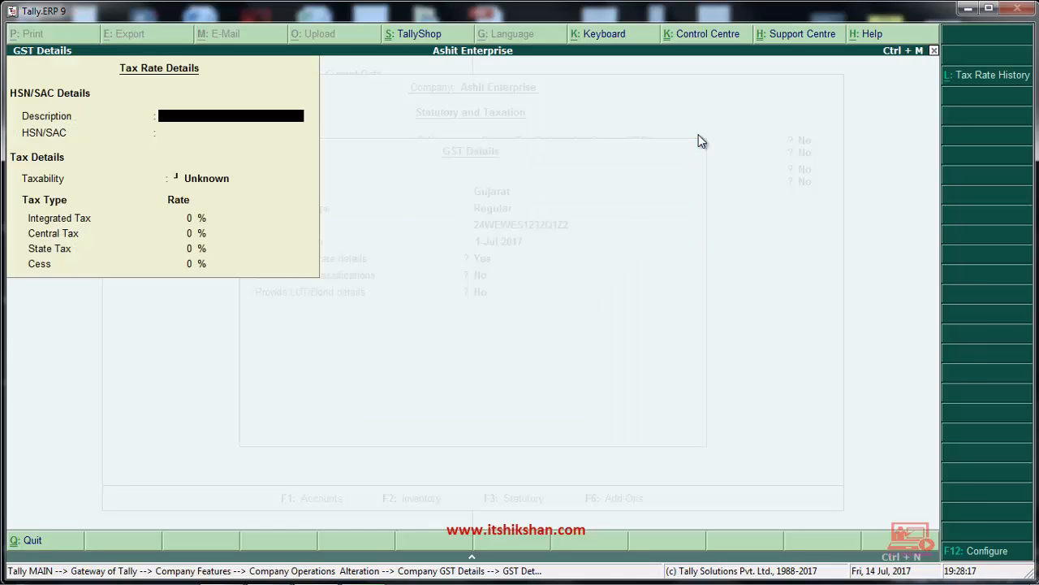
pyautogui.press('Escape')
pyautogui.press('Return')
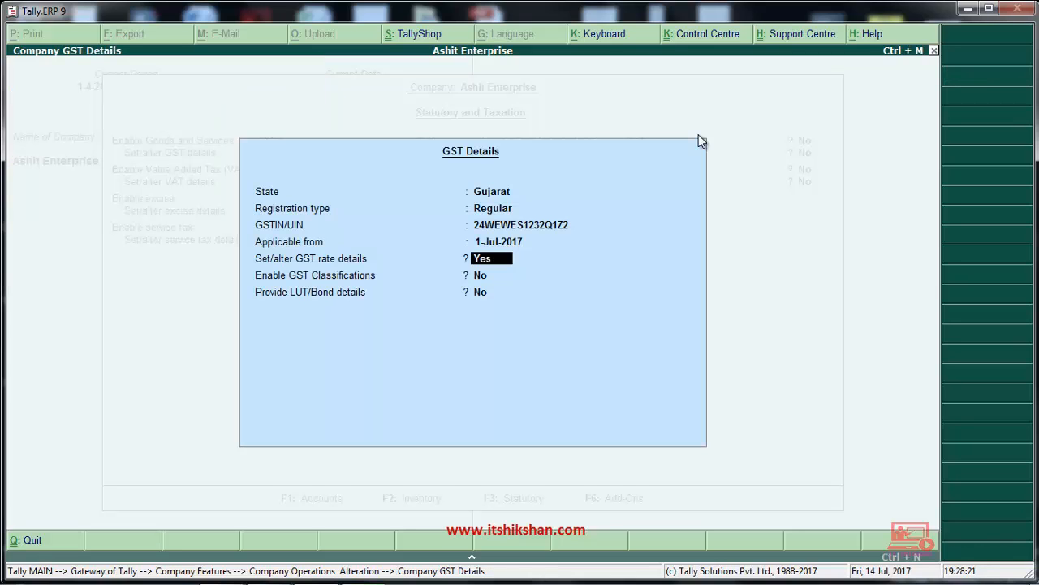
pyautogui.write('N')
pyautogui.press('Return')
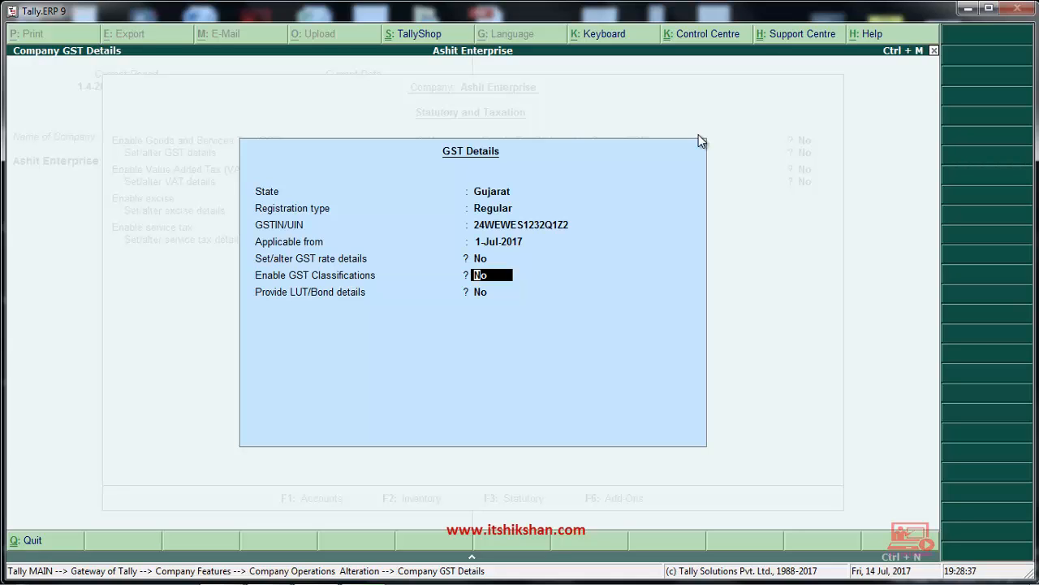
# Step: Switch Enable GST Classifications to Yes and back to No
pyautogui.write('Y')
pyautogui.press('Return')
pyautogui.press('Up')
pyautogui.write('N')
pyautogui.press('Return')
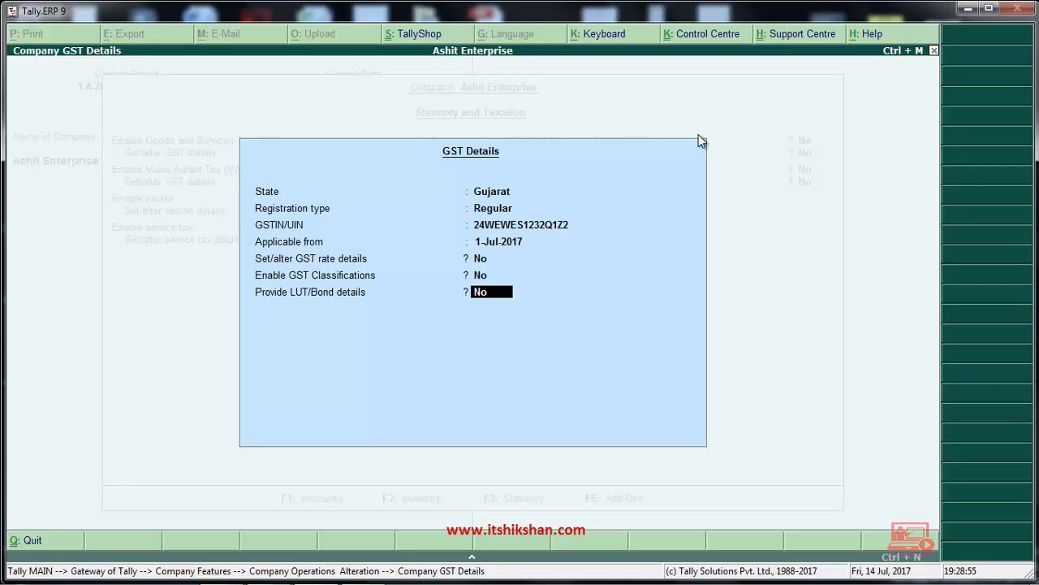
# Step: Accept the GST details without LUT/Bond details and save the Statutory and Taxation settings with all other taxes disabled
pyautogui.press('Return')
pyautogui.press('Return')
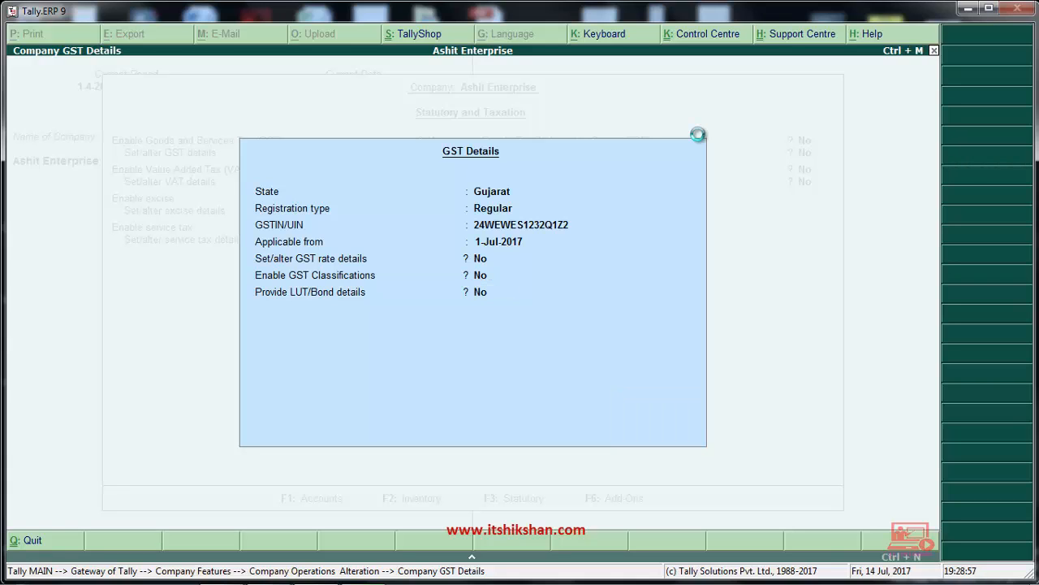
pyautogui.press('Return')
pyautogui.press('Return')
pyautogui.press('Return')
pyautogui.press('Return')
pyautogui.press('Return')
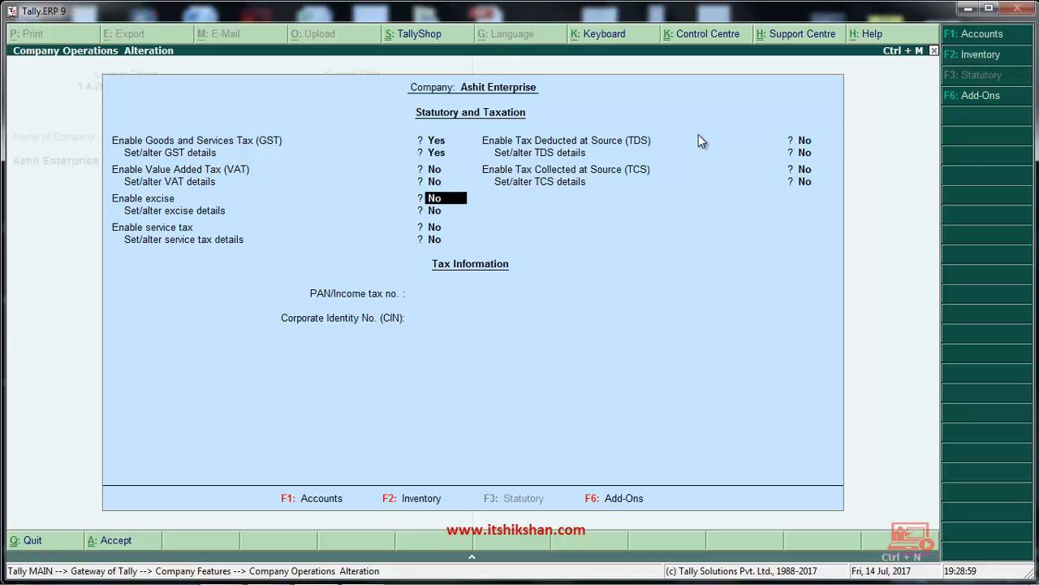
pyautogui.press('Return')
pyautogui.press('Return')
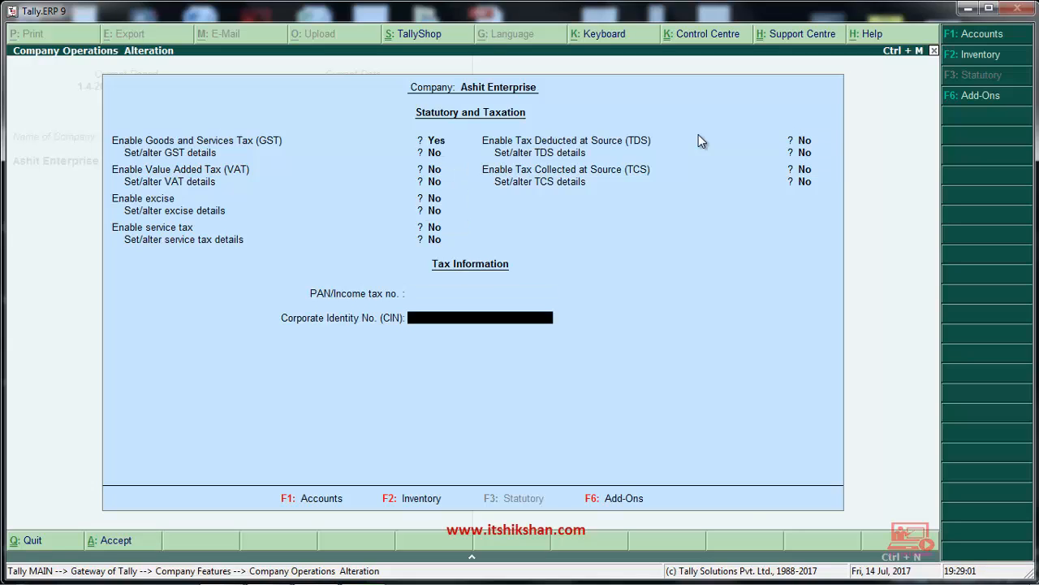
pyautogui.press('Return')
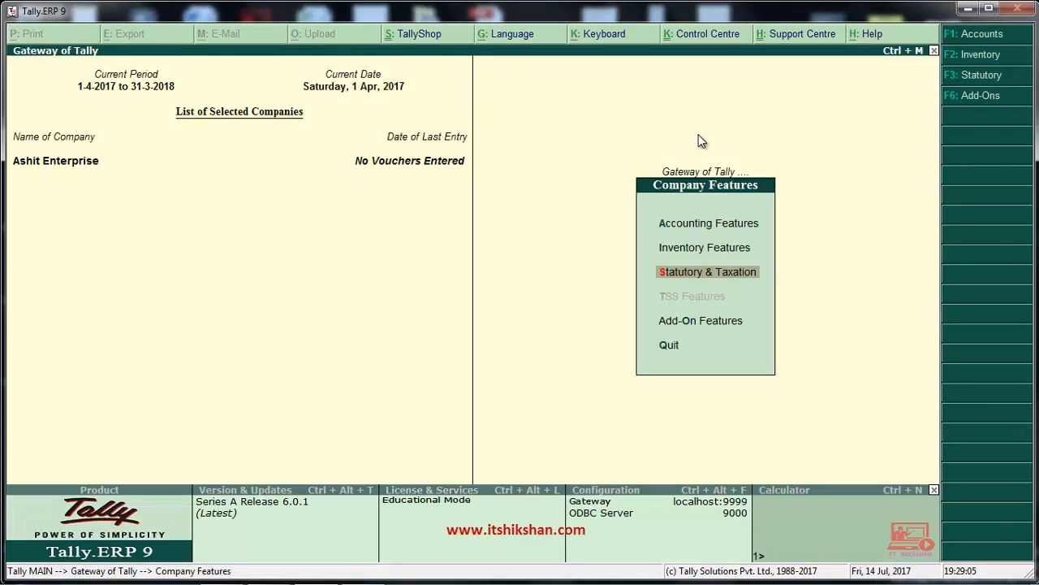
# Step: Leave the company features and open the list of ledgers for altering a single ledger
pyautogui.press('Escape')
pyautogui.press('Down')
pyautogui.press('Up')
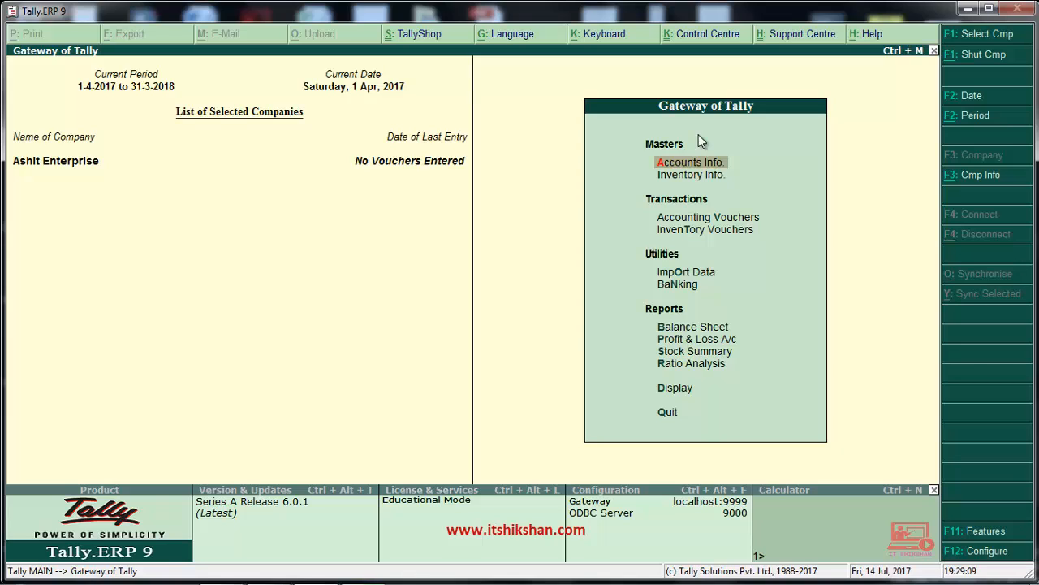
pyautogui.press('Return')
pyautogui.press('Down')
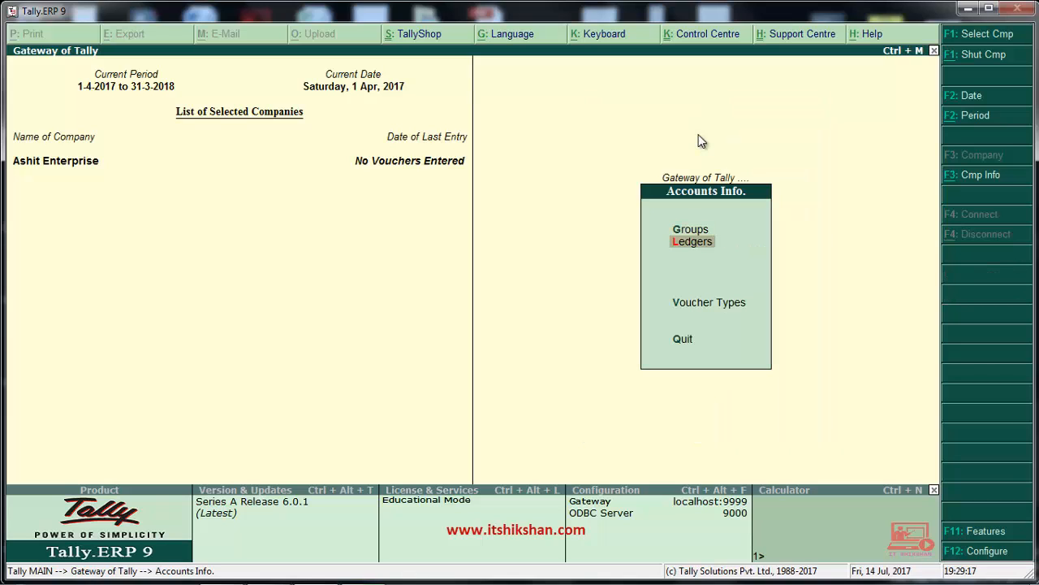
pyautogui.press('Return')
pyautogui.press('Down')
pyautogui.press('Down')
pyautogui.press('Return')
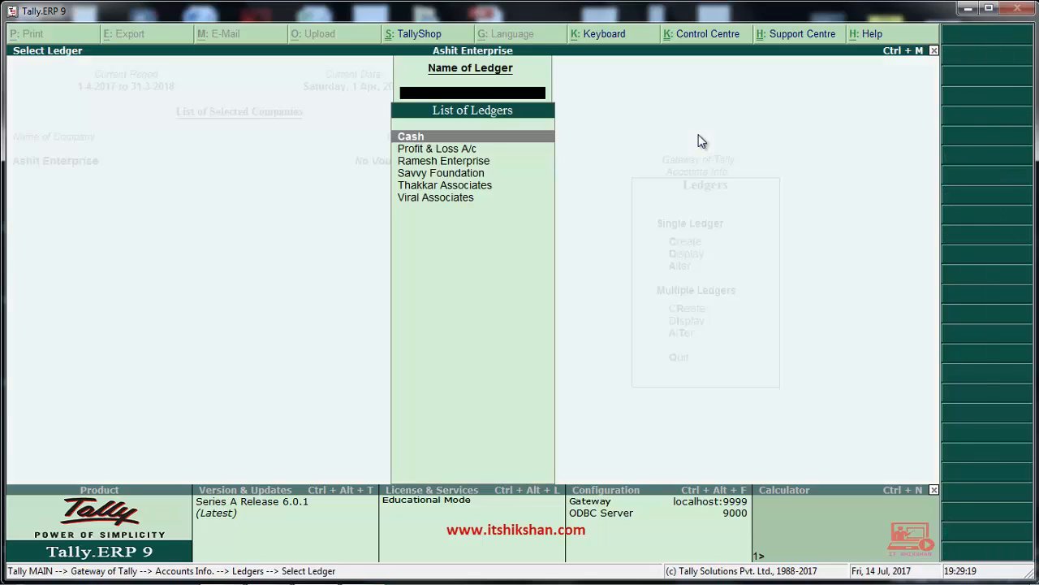
# Step: Open the Ramesh Enterprise ledger for alteration and keep its name
pyautogui.press('Down')
pyautogui.press('Down')
pyautogui.press('Down')
pyautogui.press('Down')
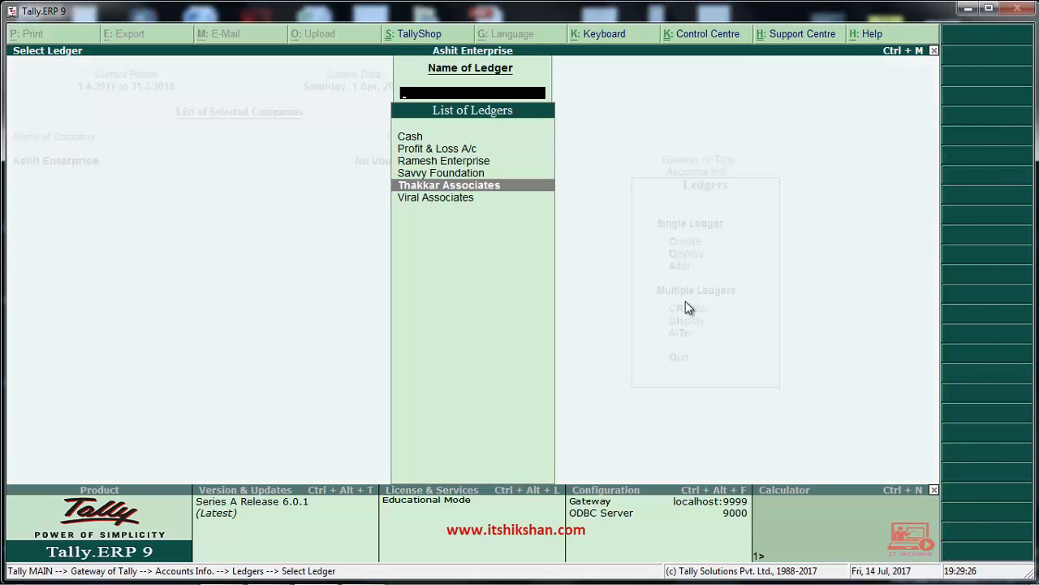
pyautogui.press('Up')
pyautogui.press('Up')
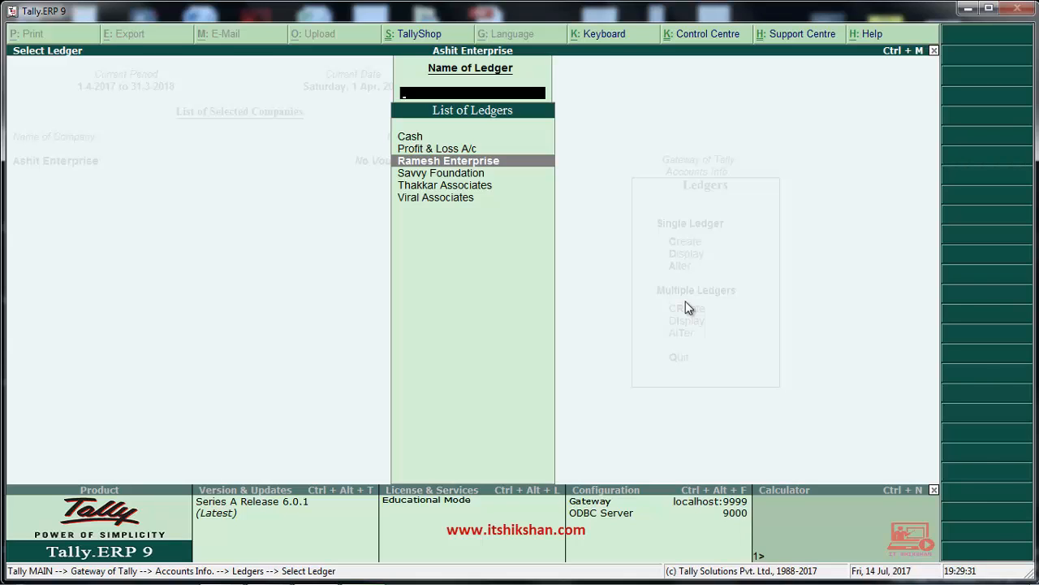
pyautogui.press('Return')
pyautogui.press('Return')
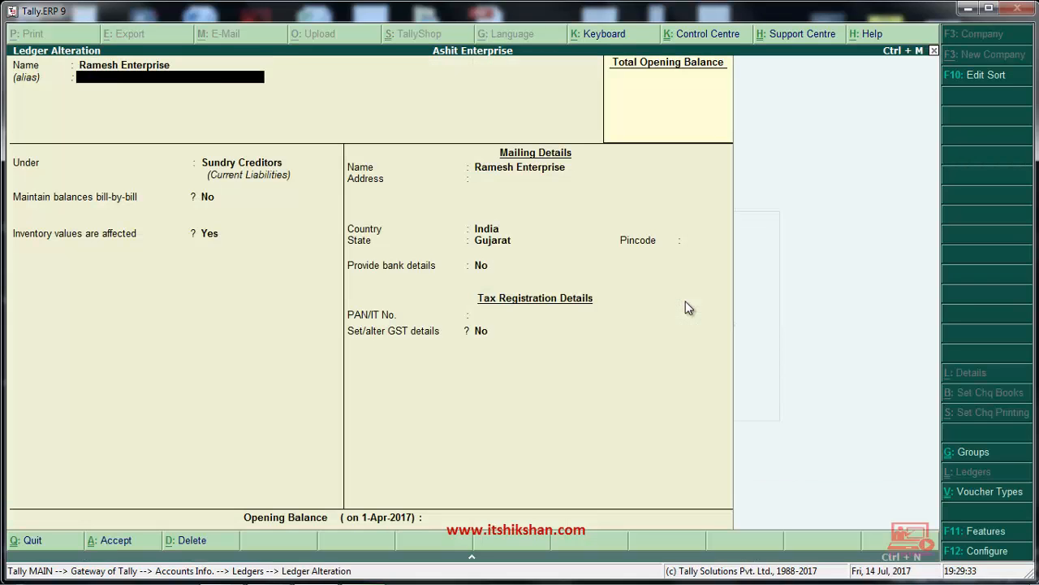
# Step: Keep Ramesh Enterprise's group, mailing and bank details and set Set/alter GST details to Yes
pyautogui.press('Return')
pyautogui.press('Return')
pyautogui.press('Return')
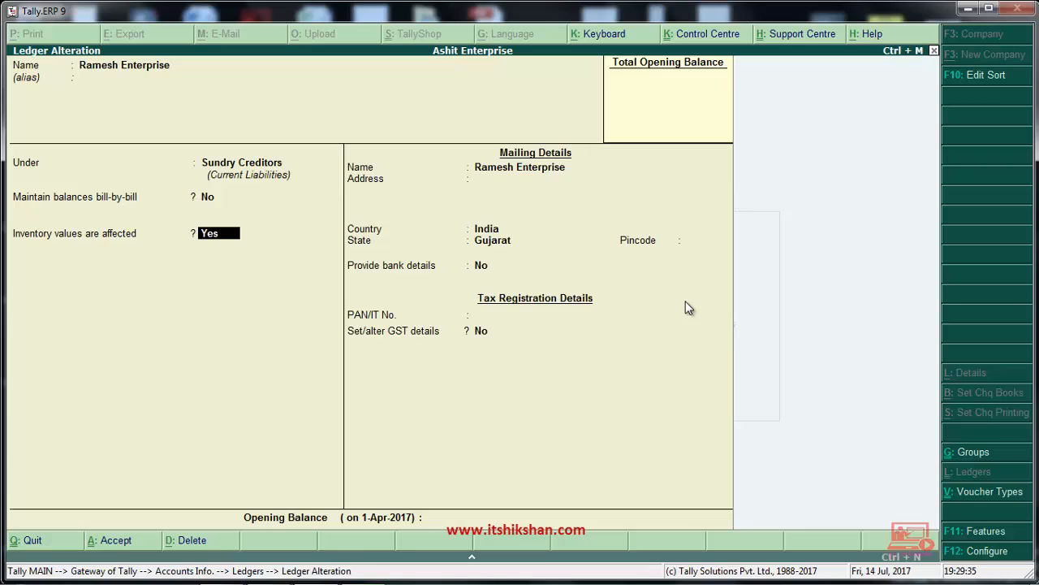
pyautogui.press('Return')
pyautogui.press('Return')
pyautogui.press('Return')
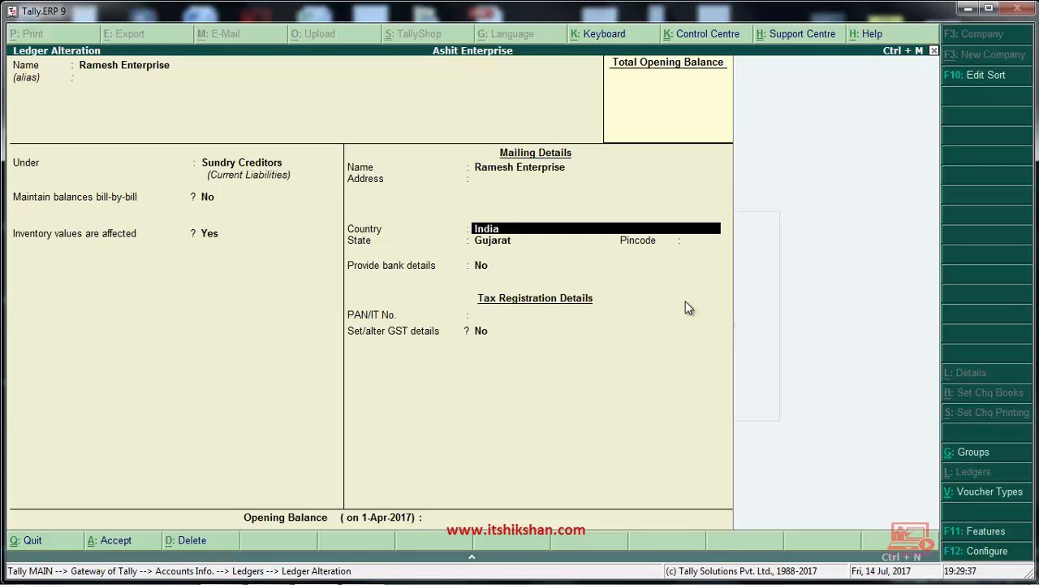
pyautogui.press('Return')
pyautogui.press('Return')
pyautogui.press('Return')
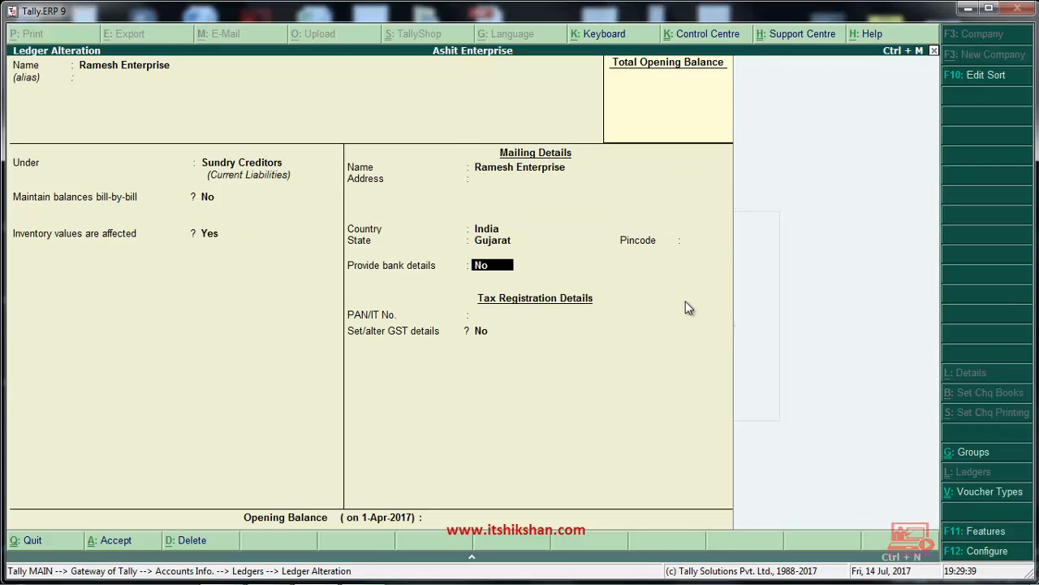
pyautogui.press('Return')
pyautogui.press('Return')
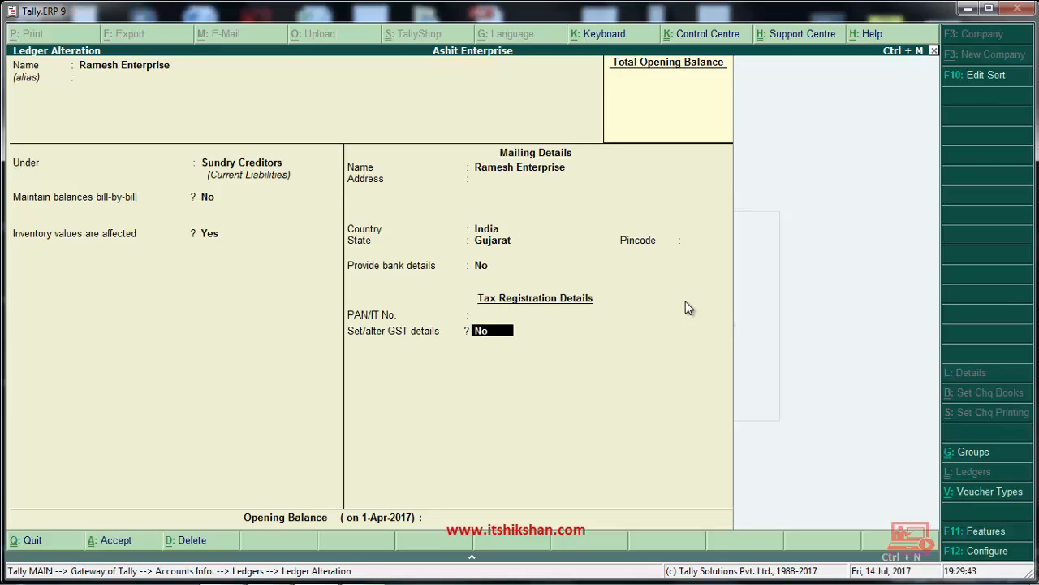
pyautogui.write('Y')
pyautogui.press('Return')
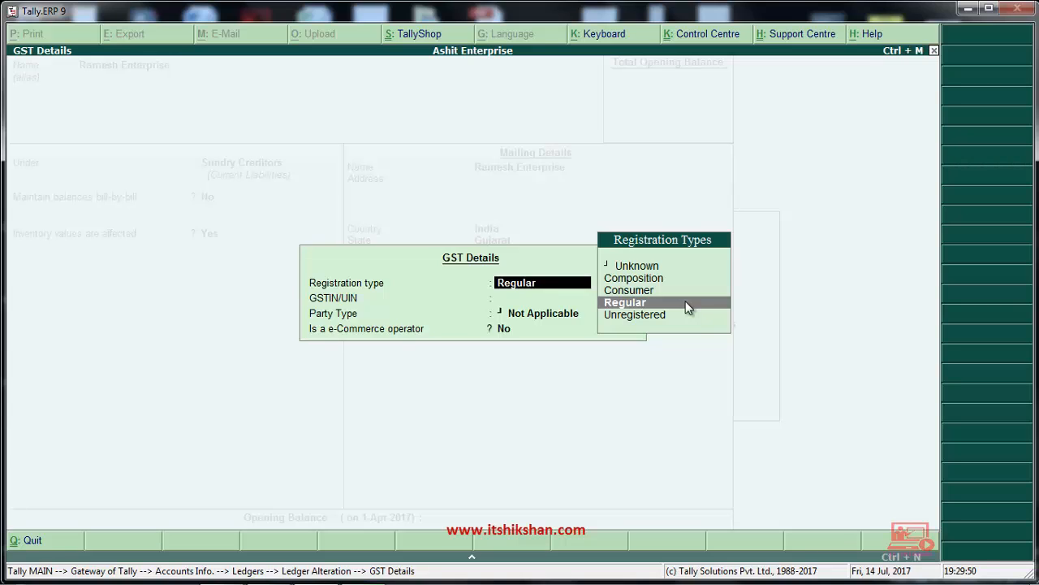
# Step: Review the available GST registration types and choose Regular for Ramesh Enterprise
pyautogui.press('Up')
pyautogui.press('Up')
pyautogui.press('Down')
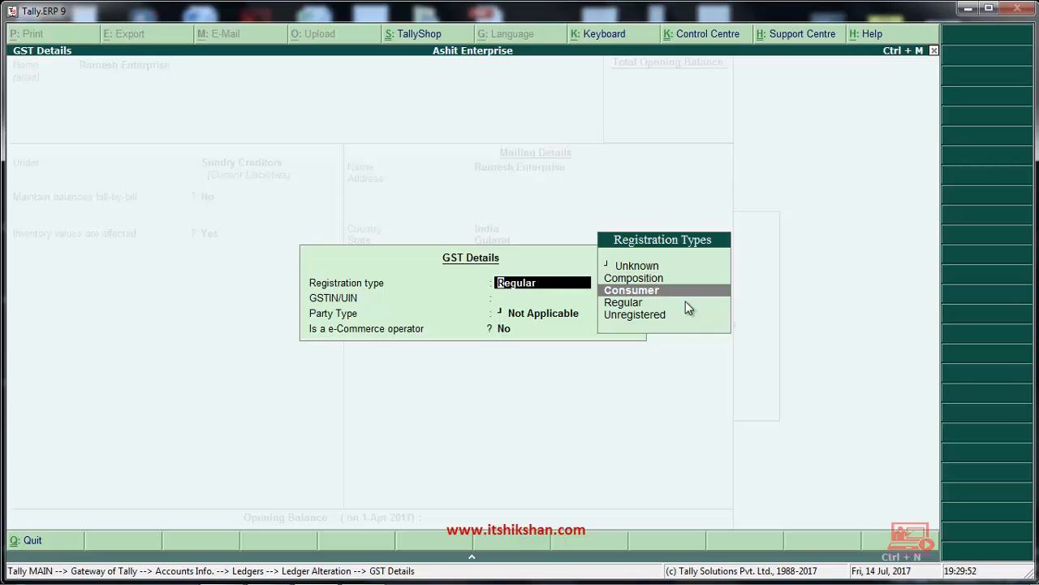
pyautogui.press('Down')
pyautogui.press('Down')
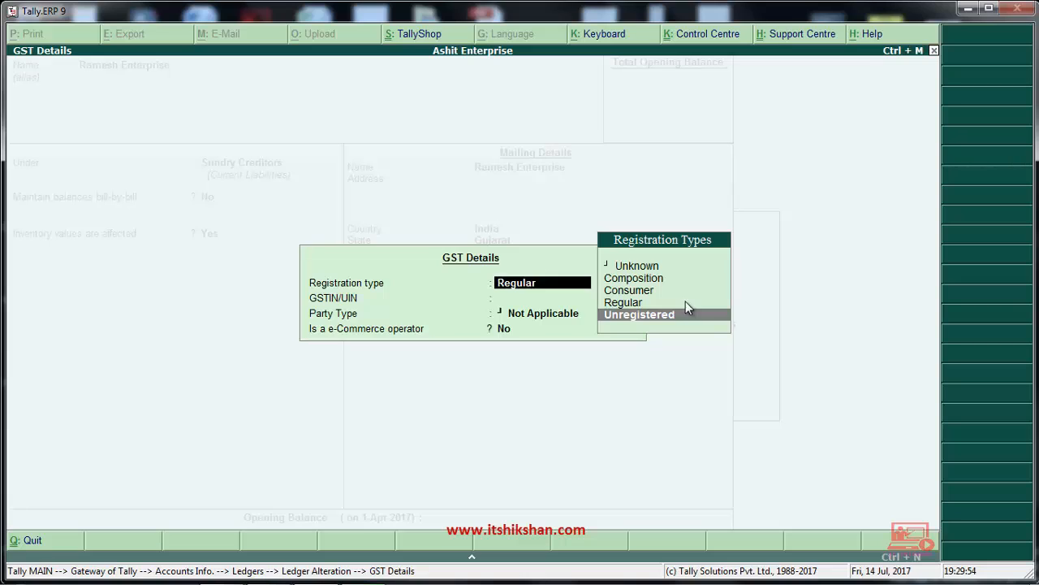
pyautogui.press('Up')
pyautogui.press('Up')
pyautogui.press('Down')
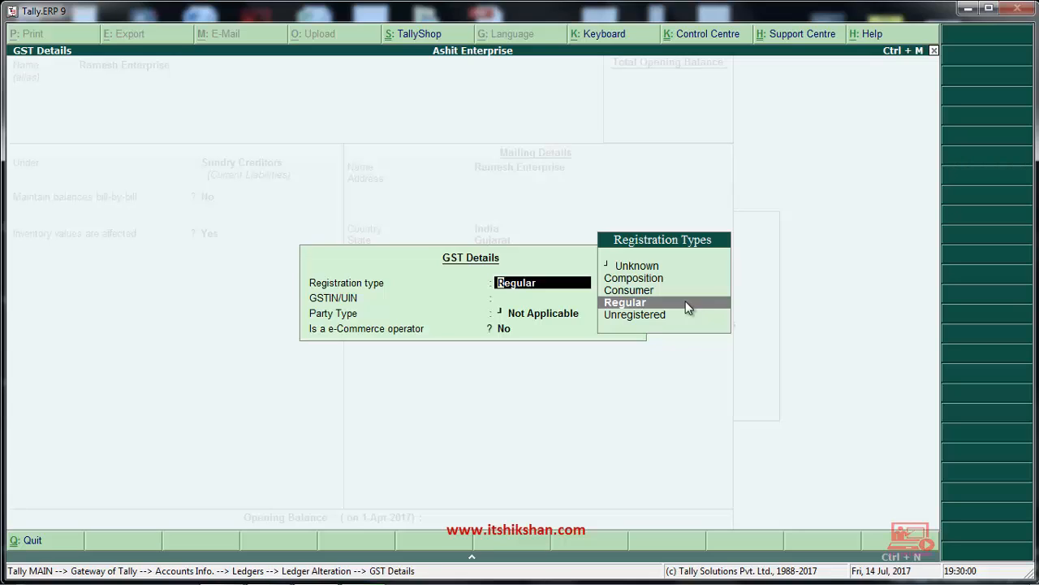
pyautogui.press('Return')
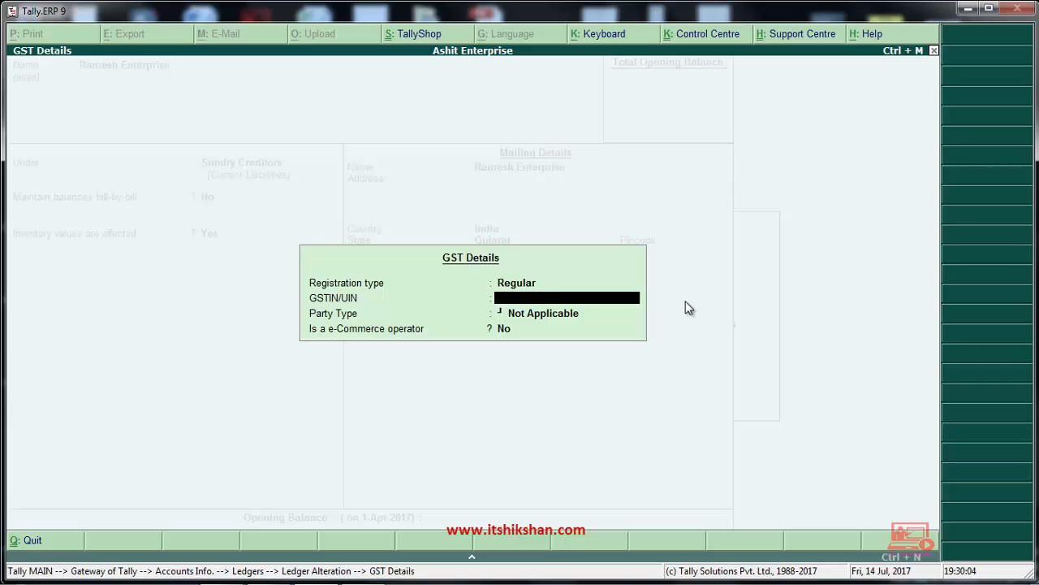
# Step: Enter Ramesh Enterprise's GSTIN/UIN with the state code 24
pyautogui.write('24WEWSW1212W')
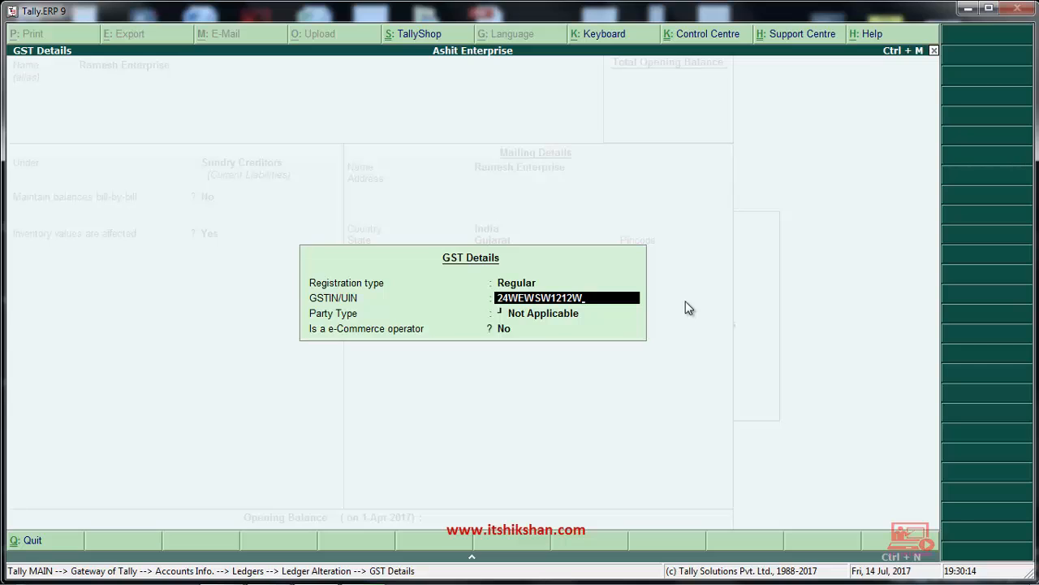
pyautogui.write('1Z2')
pyautogui.press('Return')
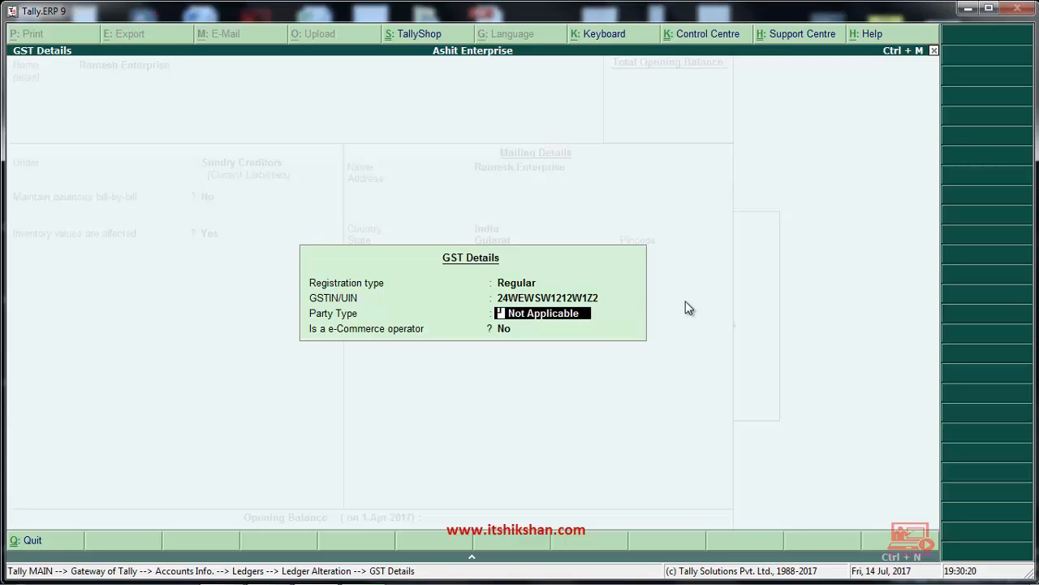
# Step: Keep the party type Not Applicable and e-Commerce operator No, and save the Ramesh Enterprise ledger without an opening balance
pyautogui.press('Return')
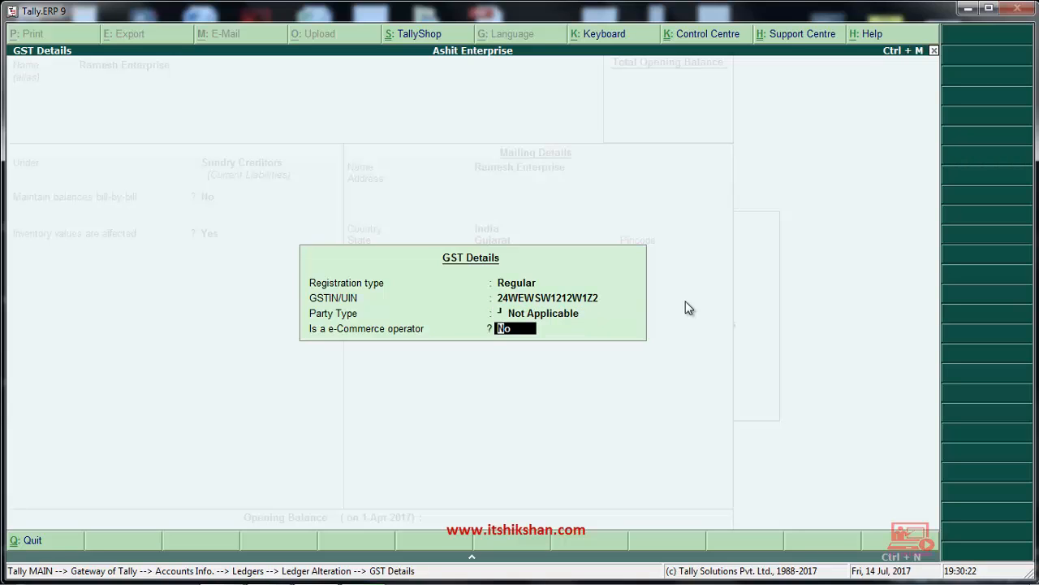
pyautogui.press('BackSpace')
pyautogui.press('Down')
pyautogui.press('Down')
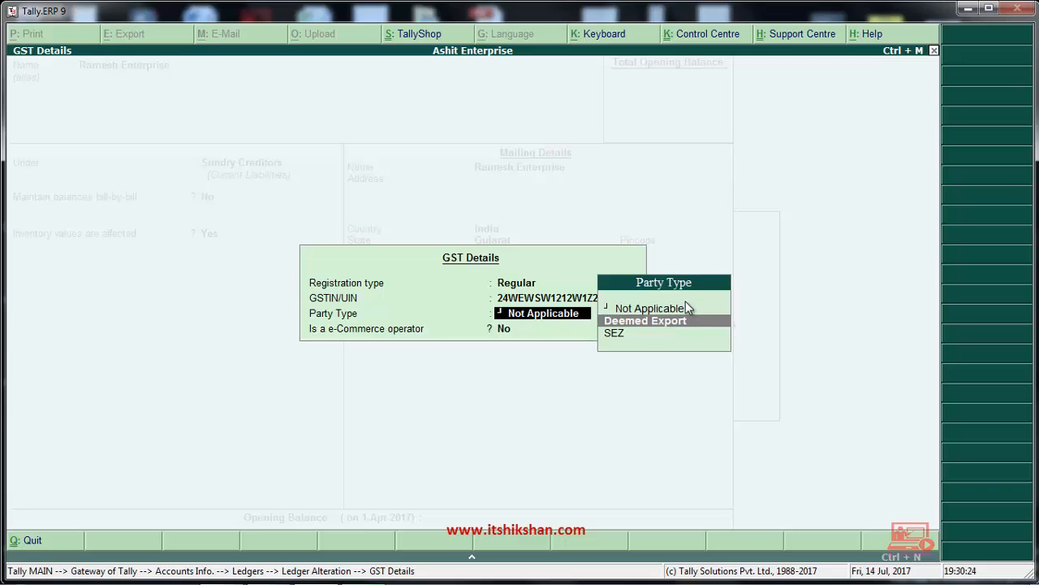
pyautogui.press('Up')
pyautogui.press('Up')
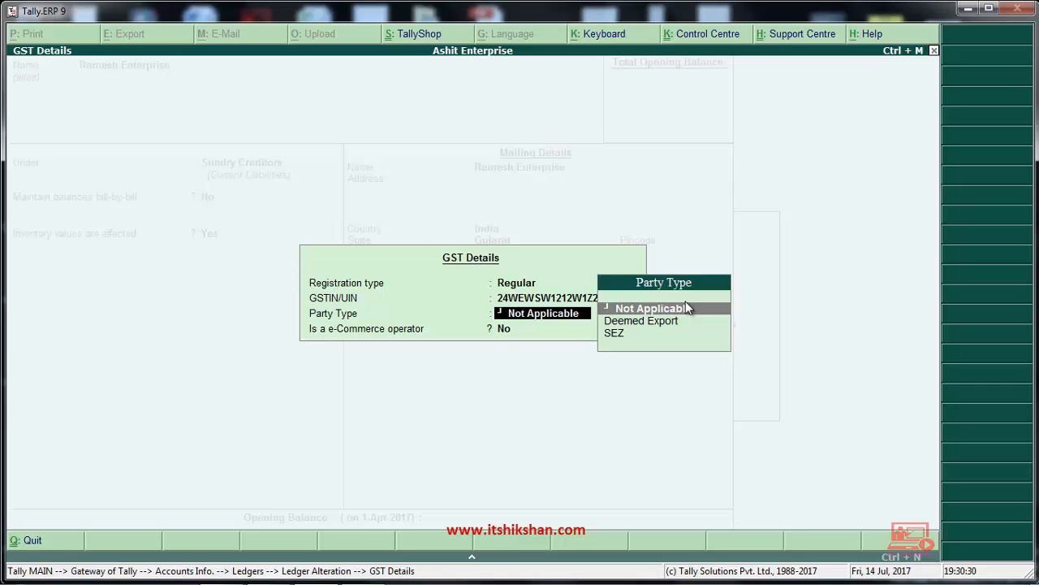
pyautogui.press('Return')
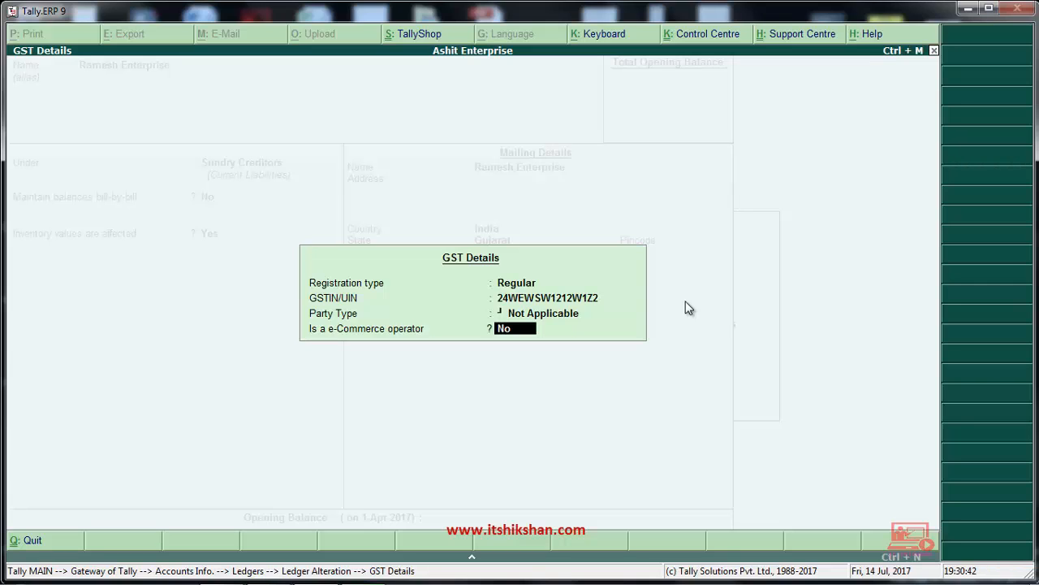
pyautogui.press('Return')
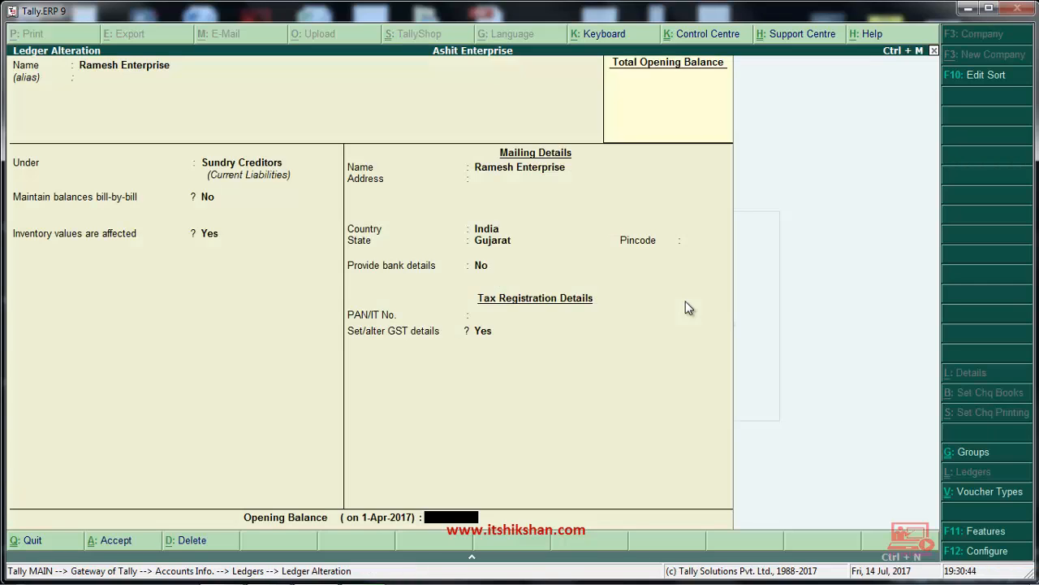
pyautogui.press('Return')
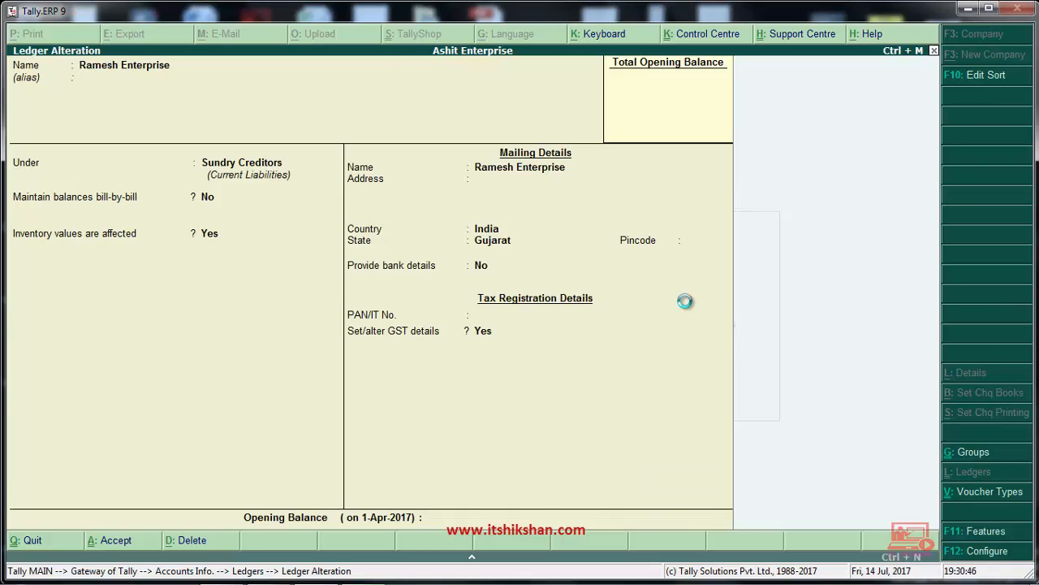
# Step: Open the Savvy Foundation ledger for alteration and keep its name
pyautogui.press('Down')
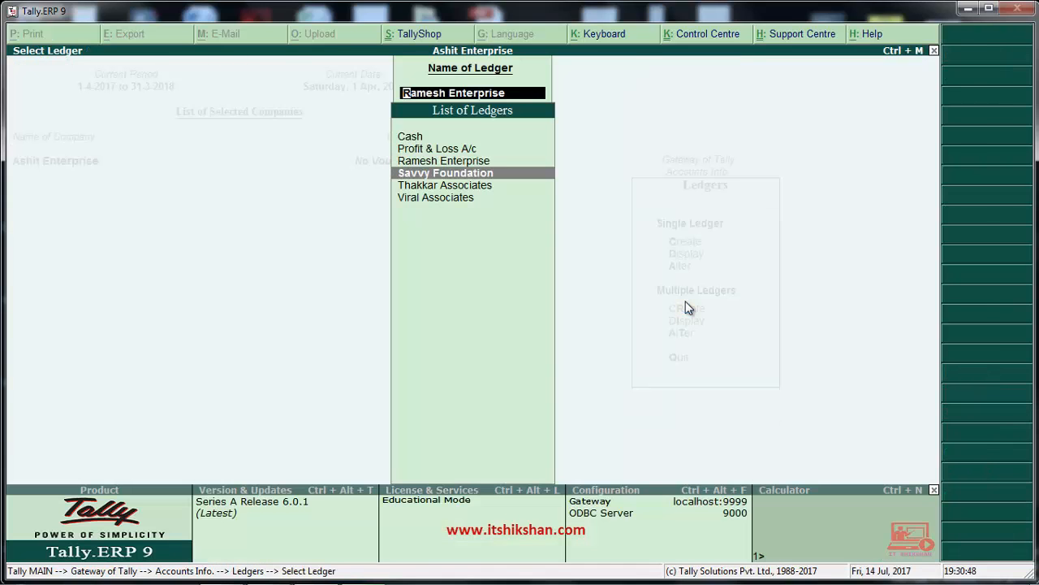
pyautogui.press('Return')
pyautogui.press('Return')
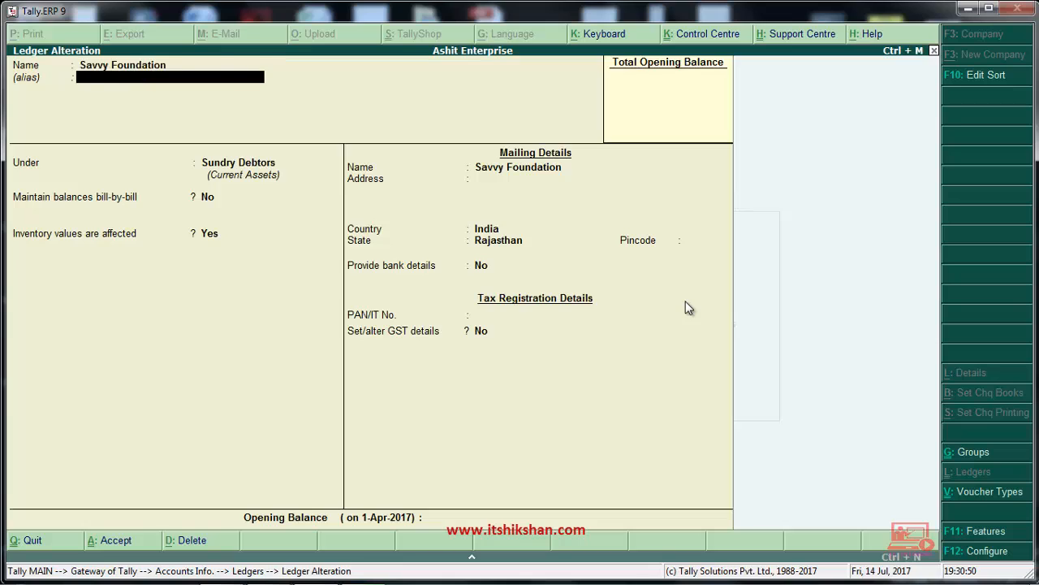
# Step: Keep Savvy Foundation's group and mailing details with the state Rajasthan, and set Set/alter GST details to Yes
pyautogui.press('Return')
pyautogui.press('Return')
pyautogui.press('Return')
pyautogui.press('Return')
pyautogui.press('Return')
pyautogui.press('Return')
pyautogui.press('Return')
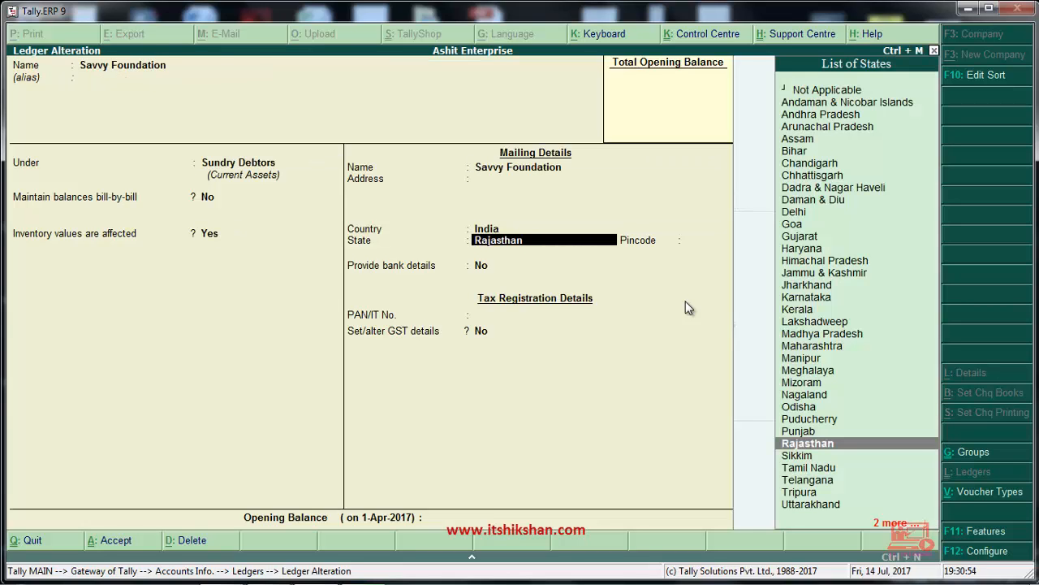
pyautogui.press('Return')
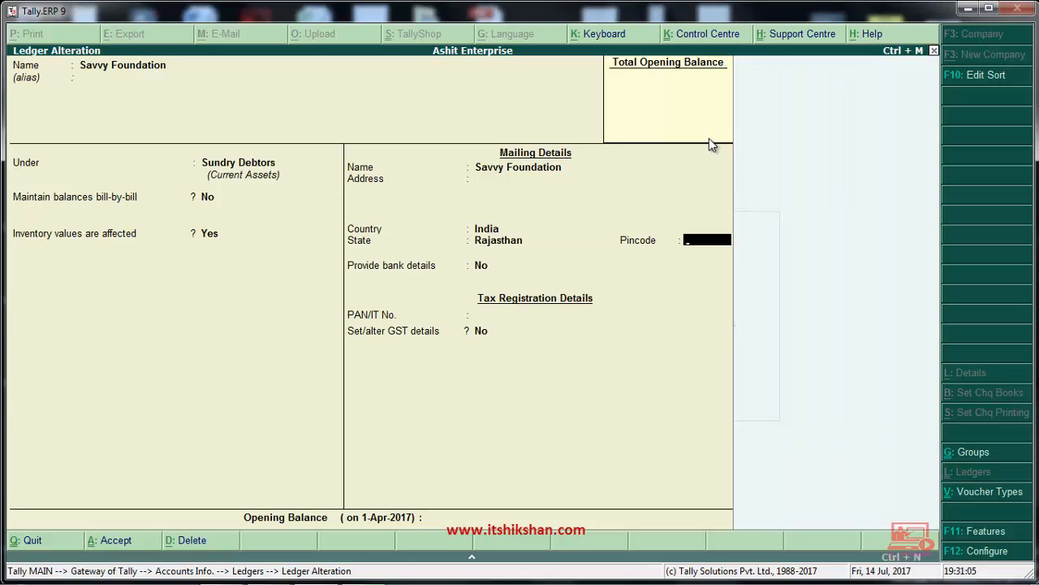
pyautogui.press('Return')
pyautogui.press('Return')
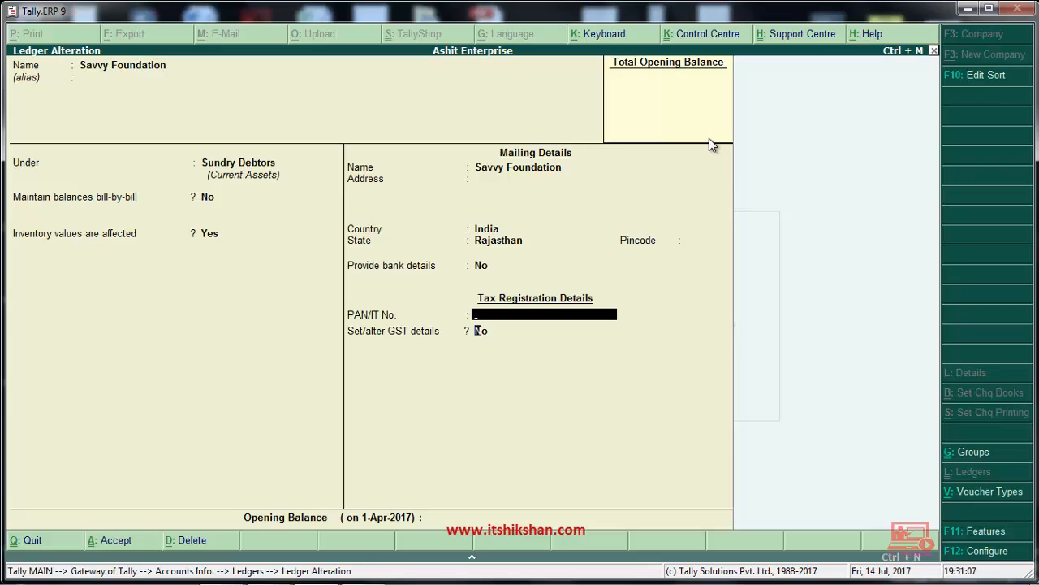
pyautogui.press('Return')
pyautogui.write('y')
pyautogui.press('Return')
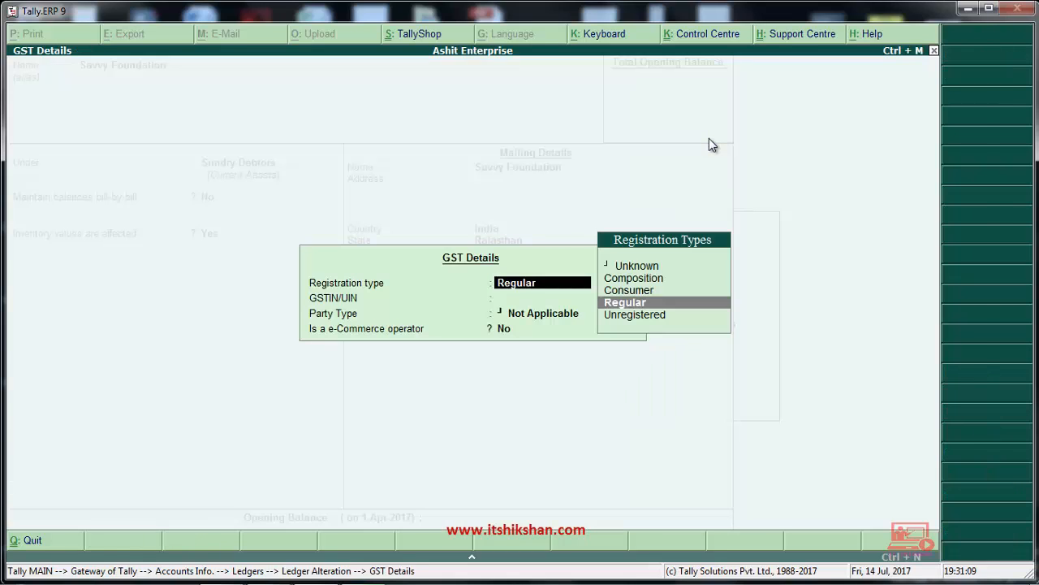
# Step: Keep the registration type Regular for Savvy Foundation and try to enter its GSTIN/UIN with the state code 24
pyautogui.press('Return')
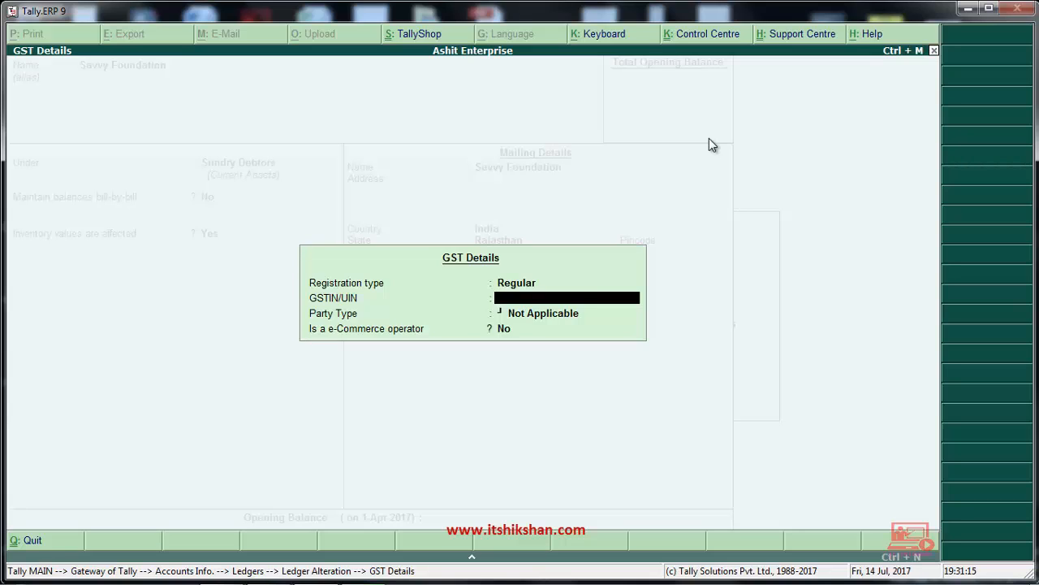
pyautogui.write('24WEWSW1232')
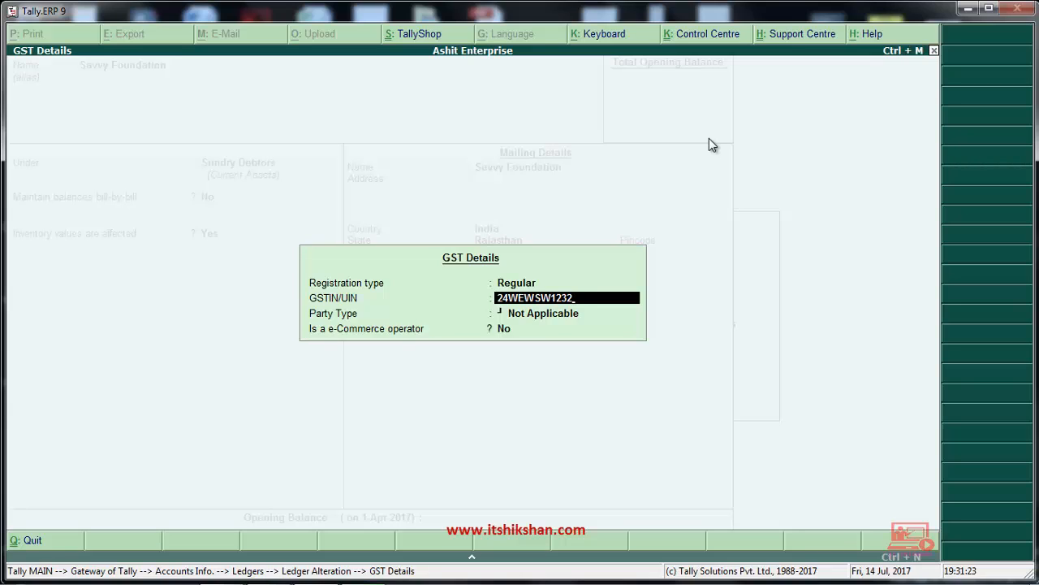
pyautogui.write('W1Z1')
pyautogui.press('Return')
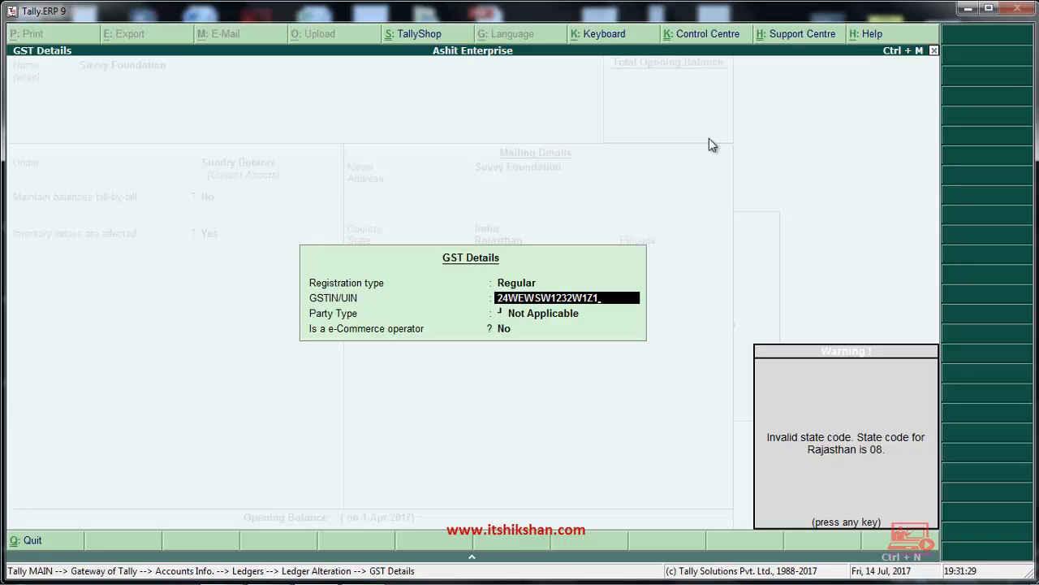
# Step: Replace the state code in Savvy Foundation's GSTIN/UIN with 08 for Rajasthan
pyautogui.press('Return')
pyautogui.press('BackSpace')
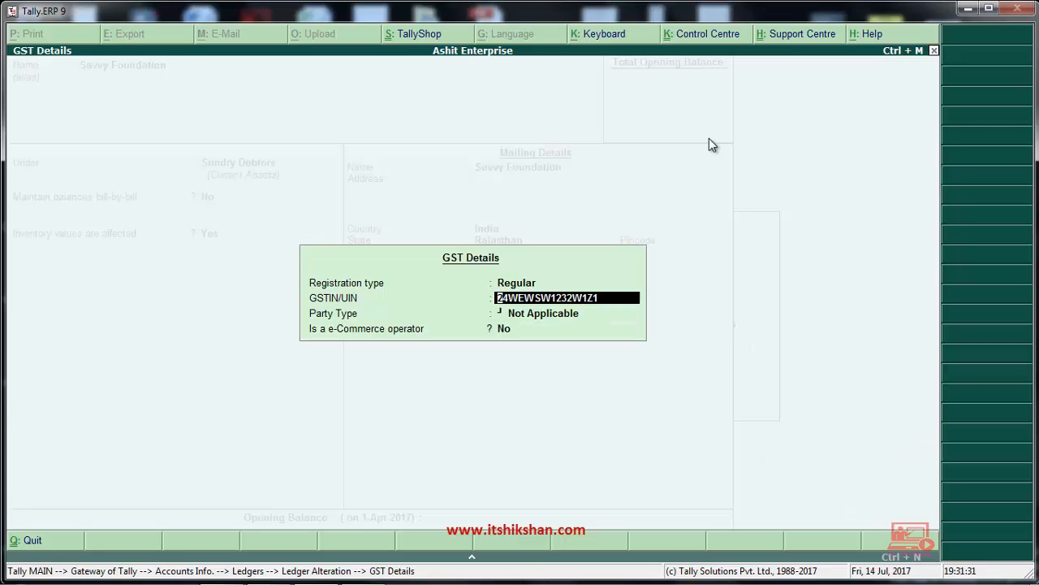
pyautogui.press('Delete')
pyautogui.press('Delete')
pyautogui.write('0')
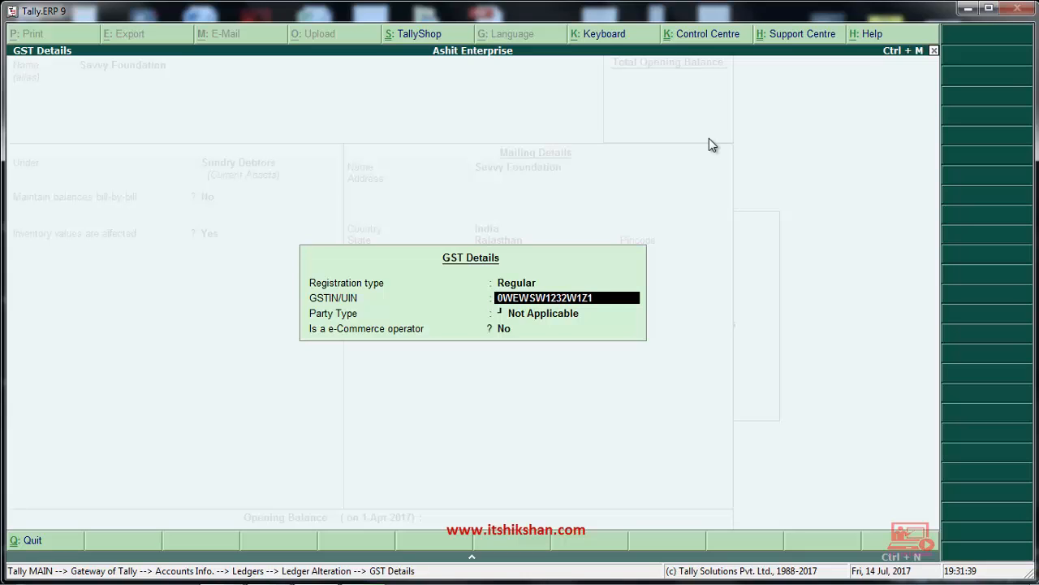
pyautogui.write('8')
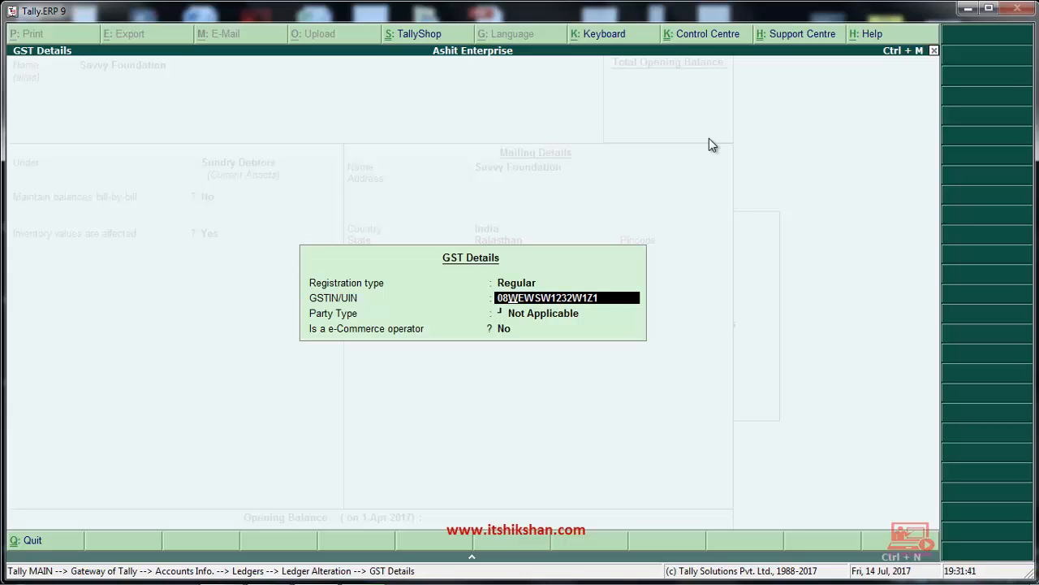
# Step: Keep Savvy Foundation's party type Not Applicable and e-commerce operator No, and save the ledger
pyautogui.press('Return')
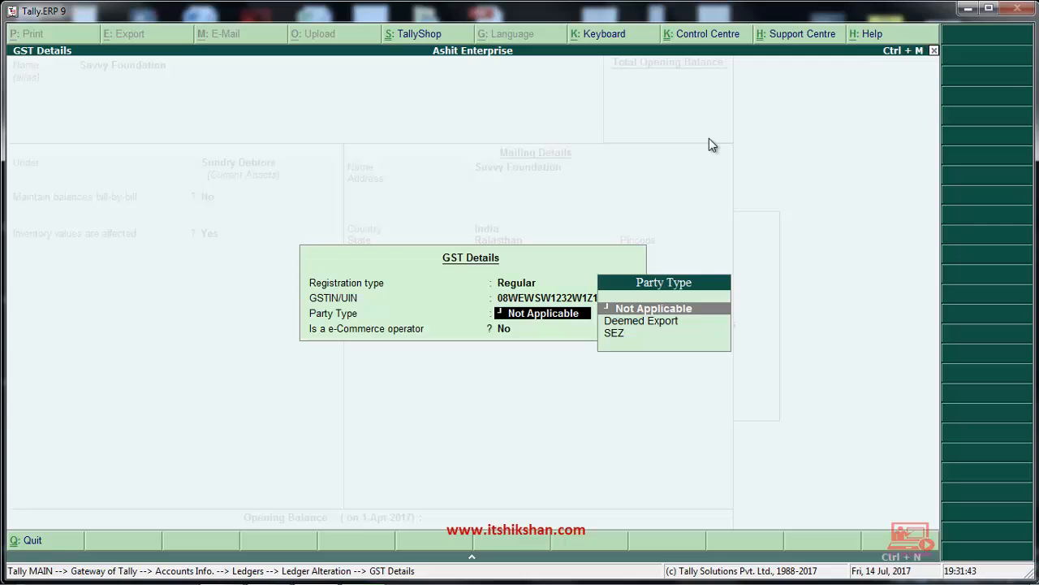
pyautogui.press('Return')
pyautogui.press('Return')
pyautogui.press('Return')
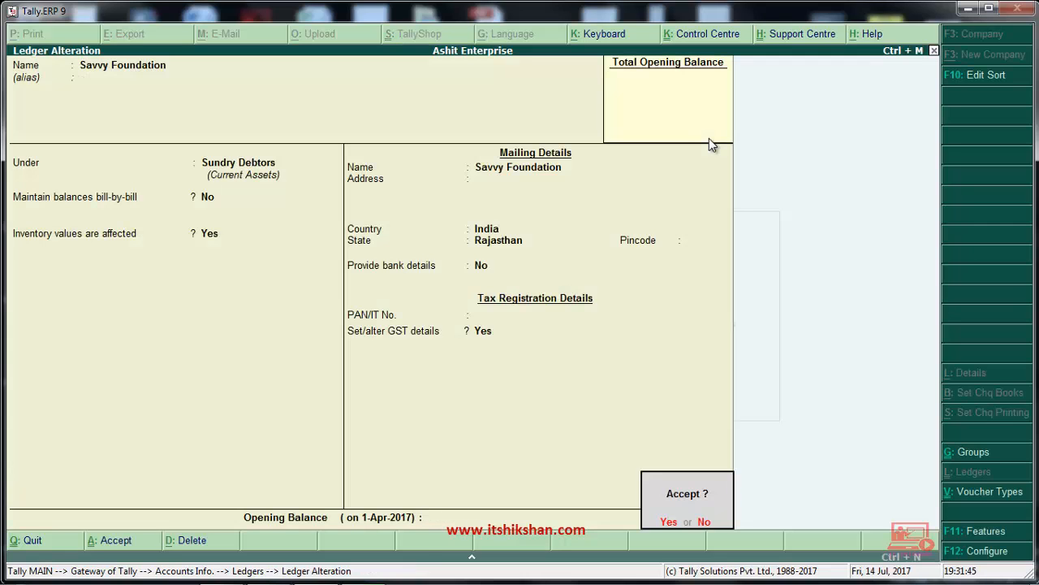
pyautogui.press('Return')
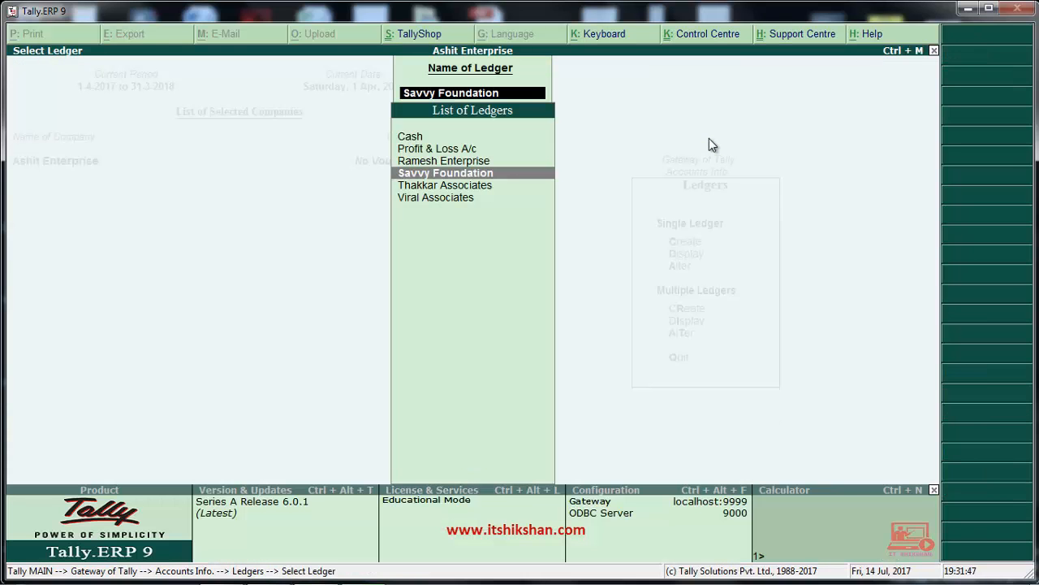
# Step: Leave the ledger alteration list and open the company's inventory masters
pyautogui.press('Down')
pyautogui.press('Down')
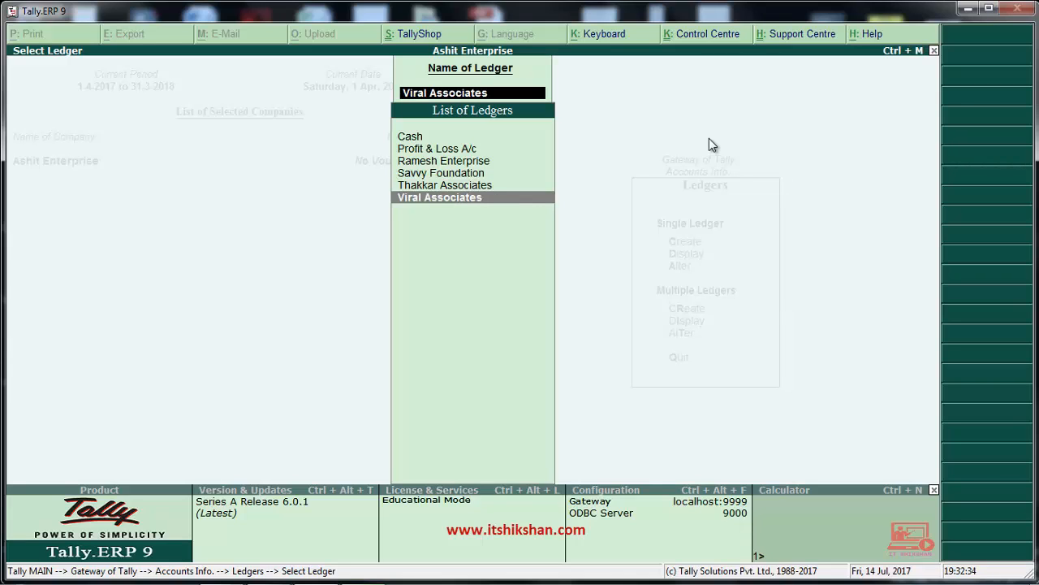
pyautogui.press('Escape')
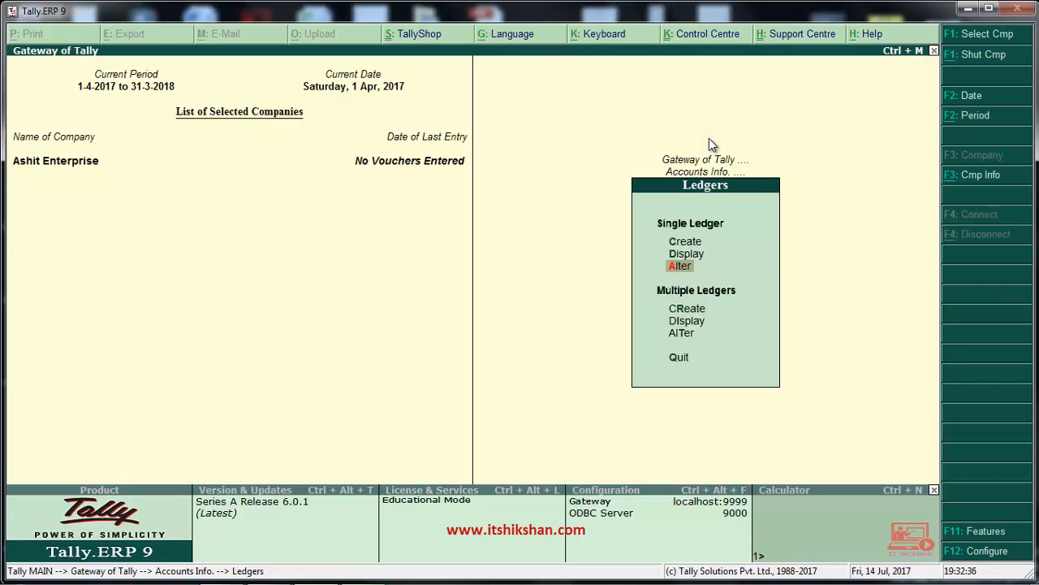
pyautogui.press('Escape')
pyautogui.press('Escape')
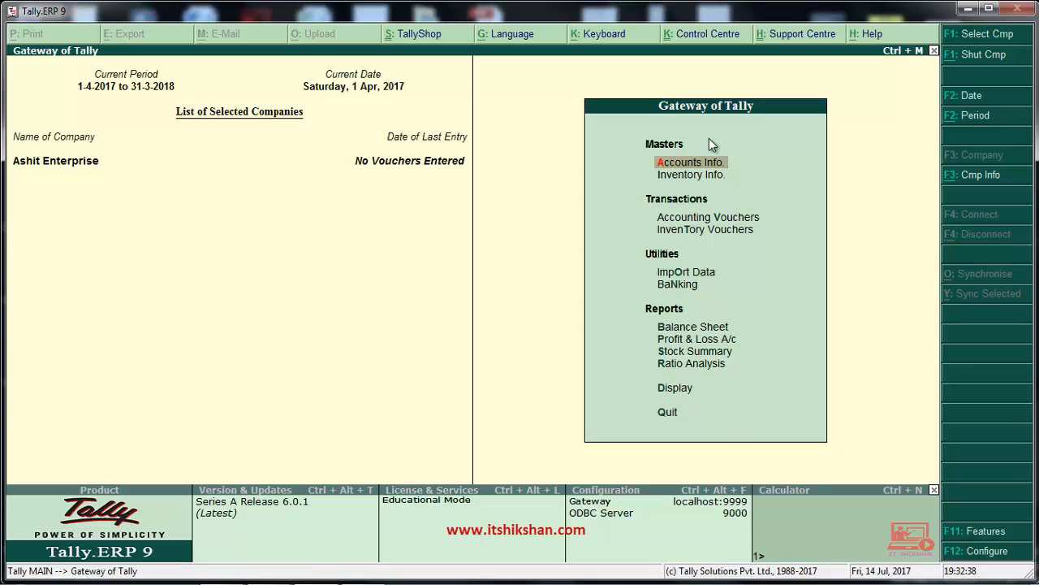
pyautogui.press('Down')
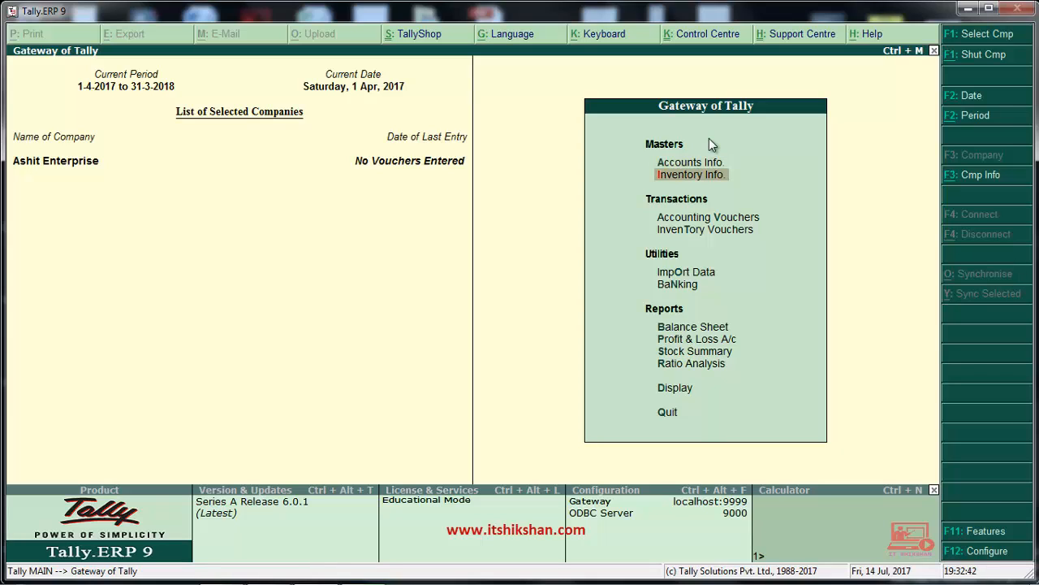
pyautogui.press('Return')
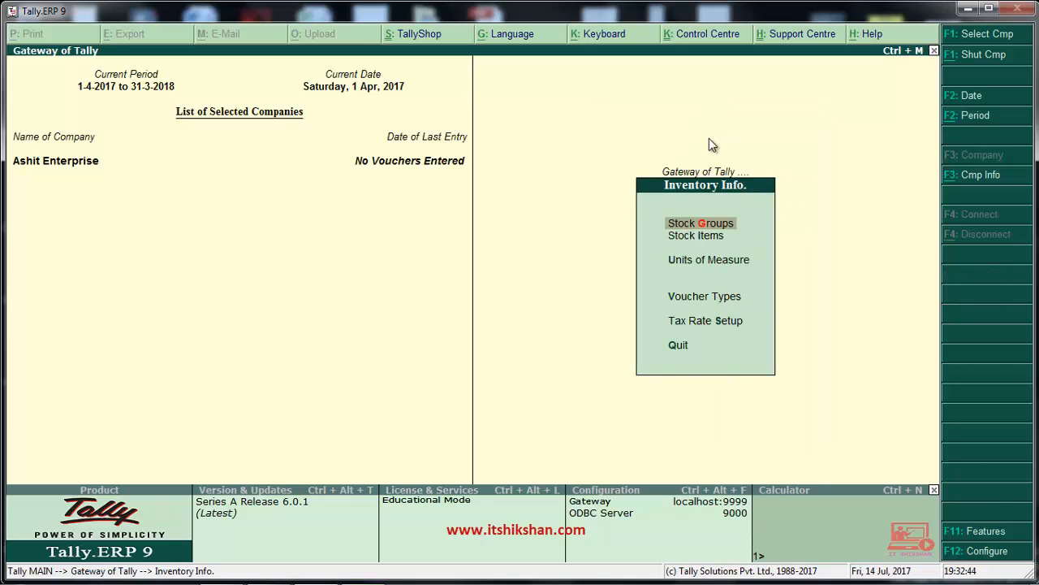
# Step: Open the list of stock items for alteration and look through the mobile and laptop items
pyautogui.press('Down')
pyautogui.press('Return')
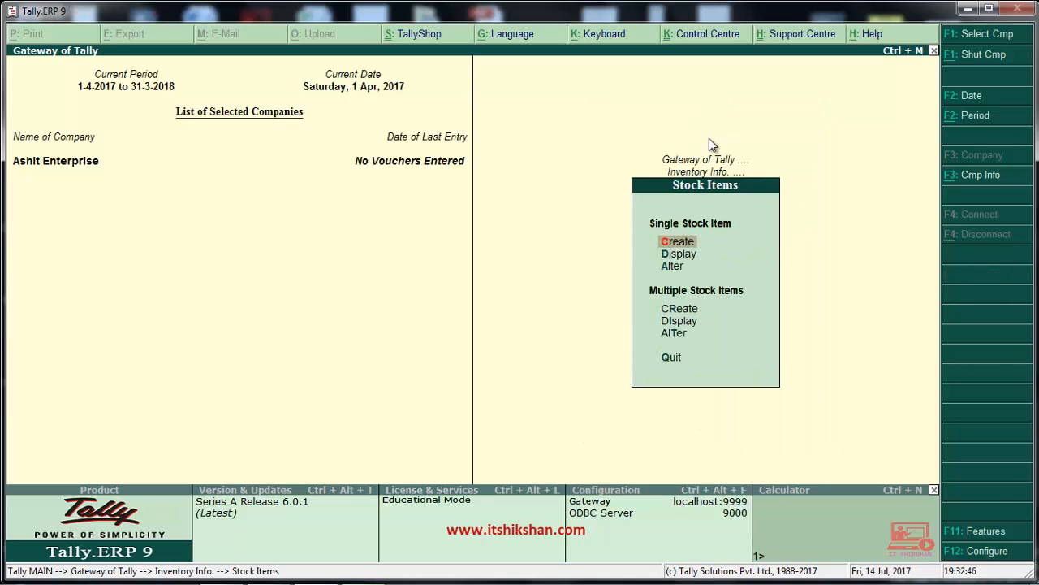
pyautogui.press('Down')
pyautogui.press('Down')
pyautogui.press('Return')
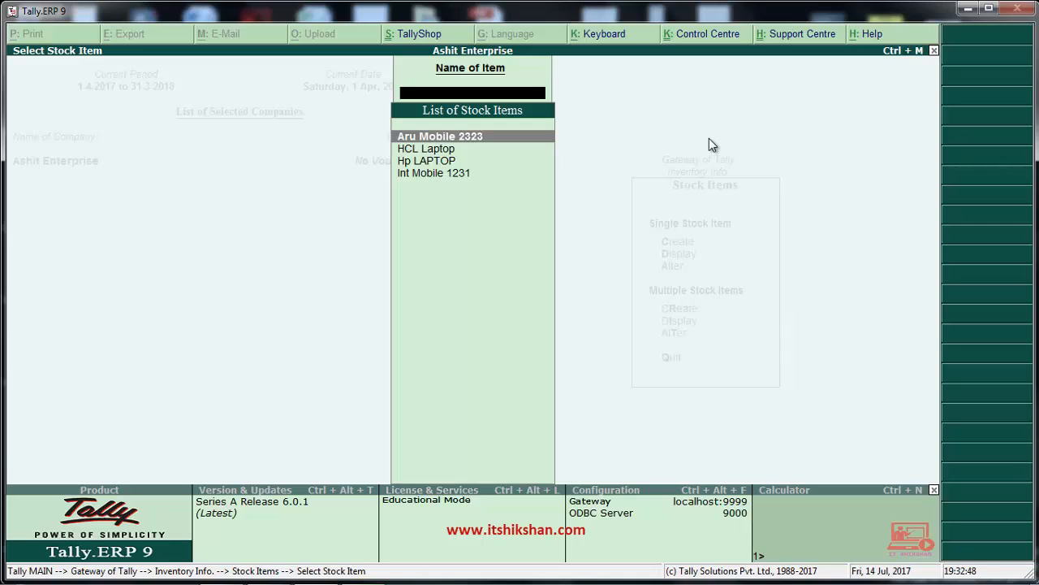
pyautogui.press('Down')
pyautogui.press('Down')
pyautogui.press('Down')
pyautogui.press('Up')
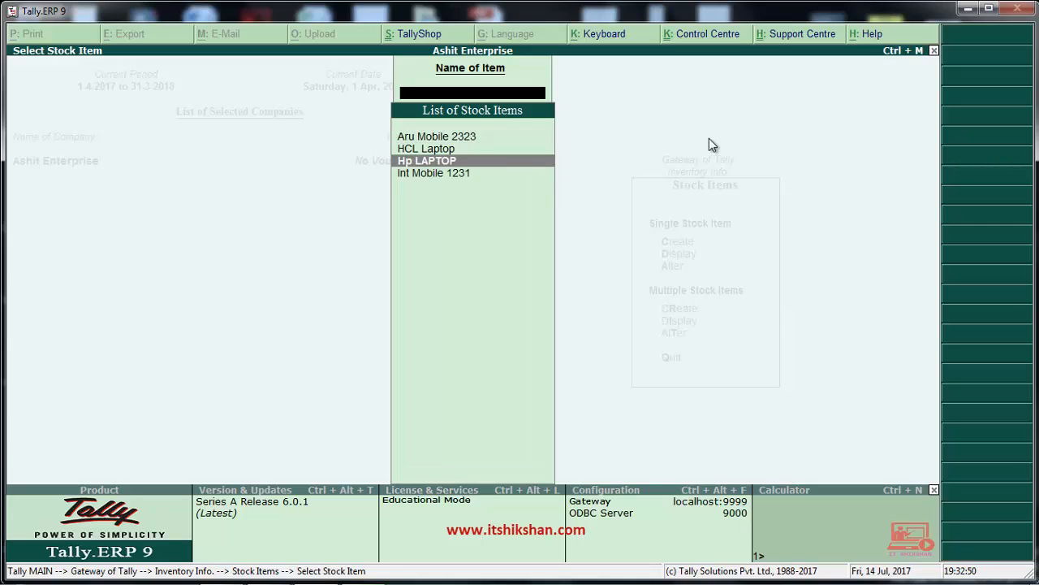
pyautogui.press('Up')
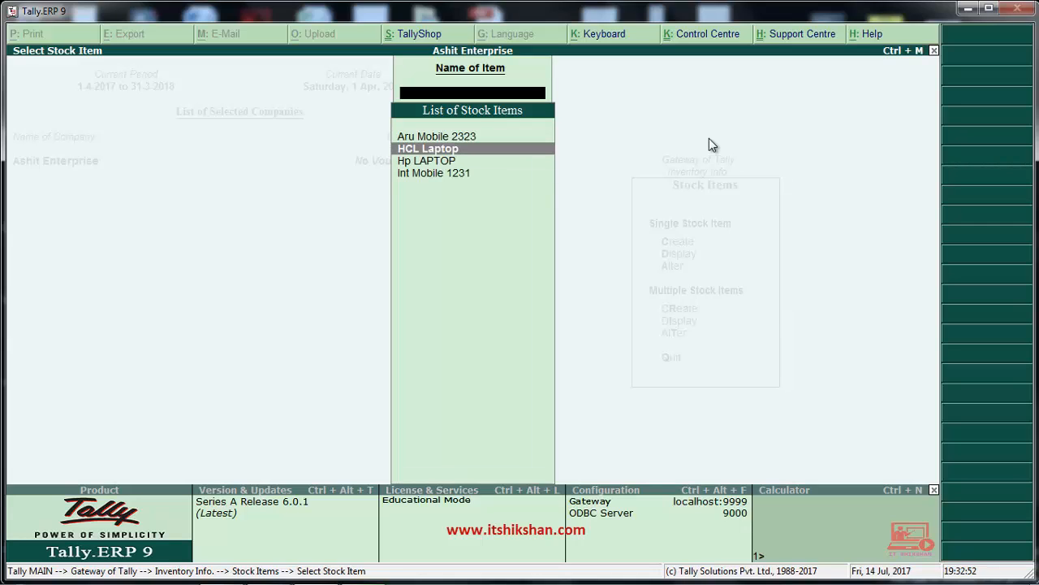
pyautogui.press('Up')
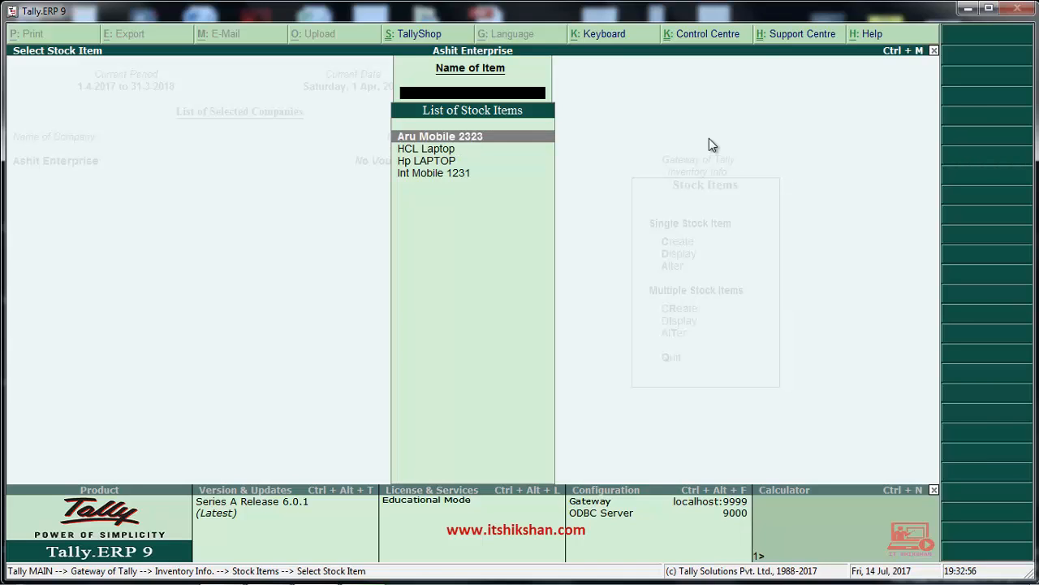
# Step: Leave the stock item list and open the Laptop stock group for alteration
pyautogui.press('Escape')
pyautogui.press('Up')
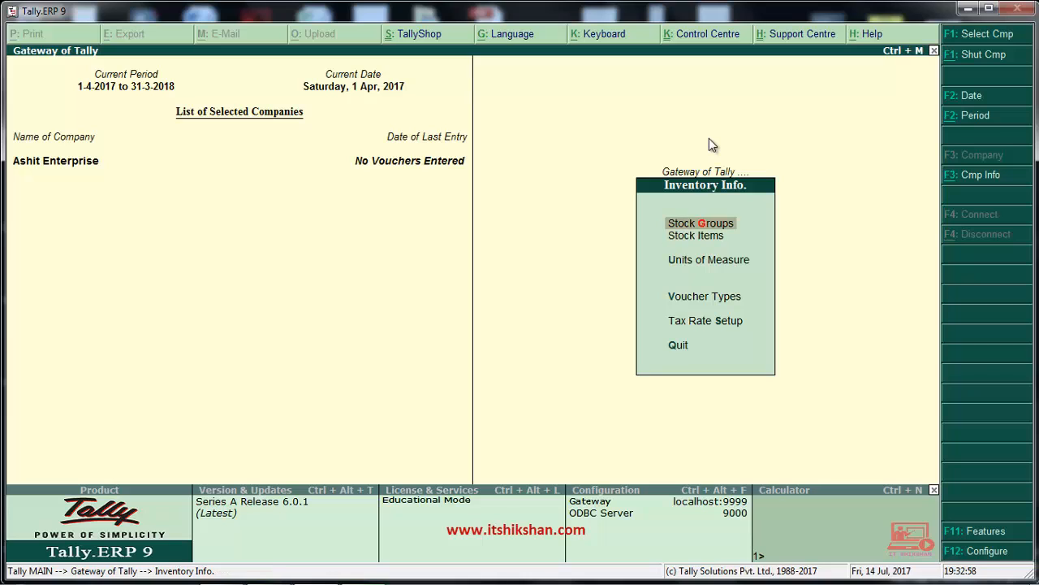
pyautogui.press('Return')
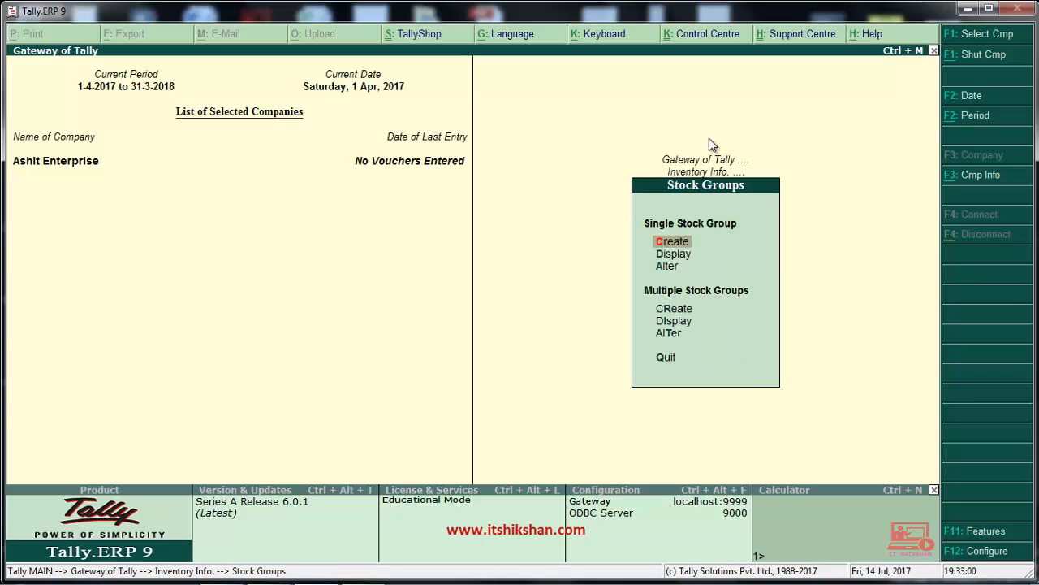
pyautogui.press('Down')
pyautogui.press('Down')
pyautogui.press('Return')
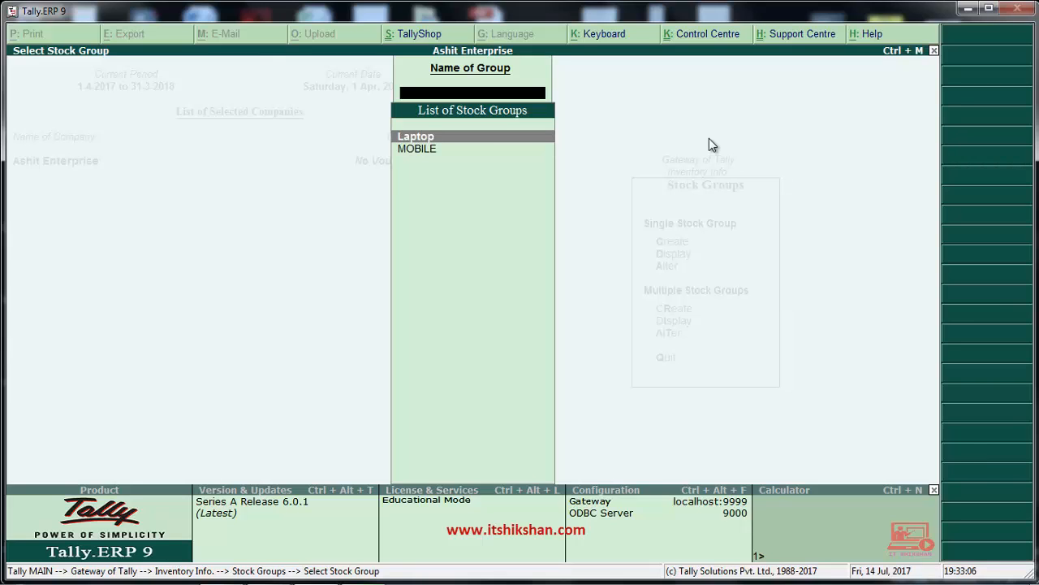
pyautogui.press('Return')
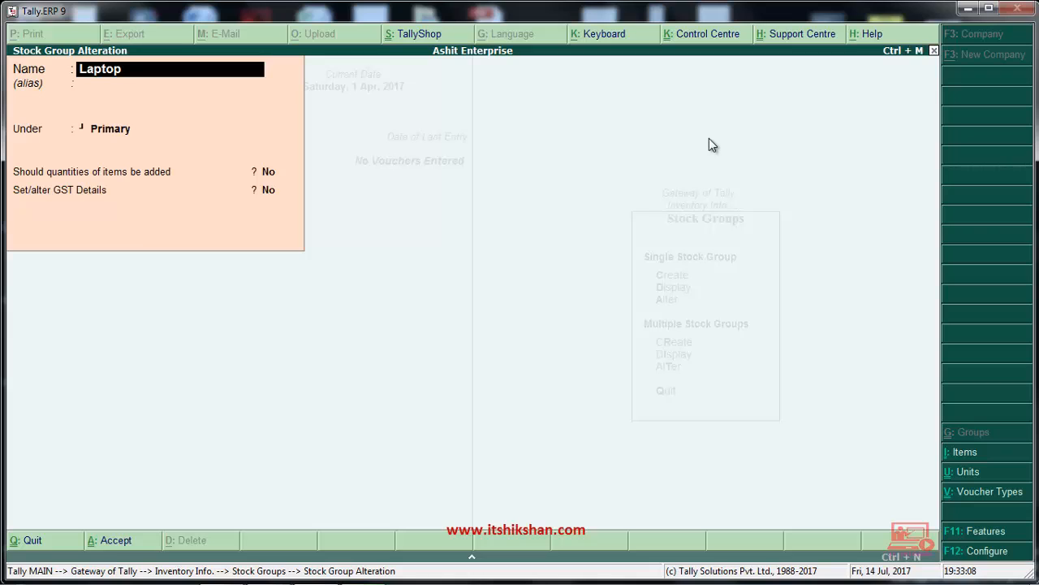
# Step: Keep the Laptop group under Primary without adding item quantities, and set Set/alter GST Details to Yes
pyautogui.press('Return')
pyautogui.press('Return')
pyautogui.press('Return')
pyautogui.press('Return')
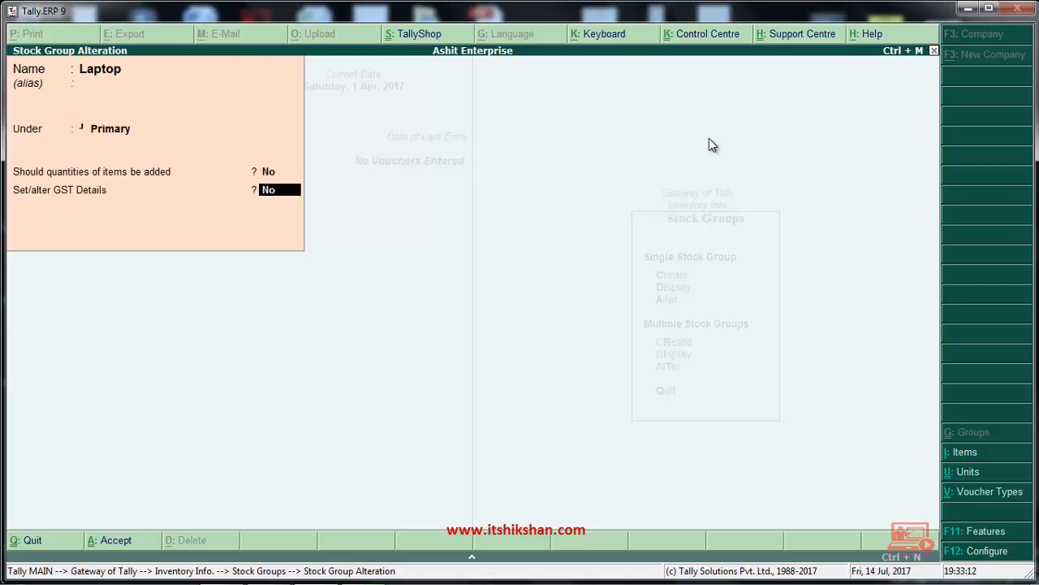
pyautogui.write('Y')
pyautogui.press('Return')
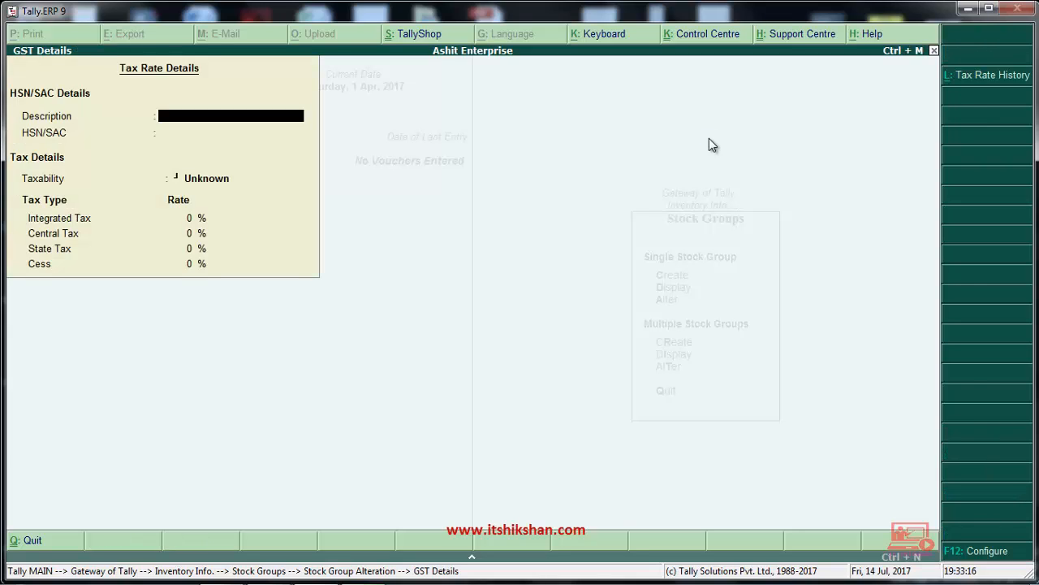
# Step: Enter the description Laptop and the HSN/SAC code 23234343 in the Laptop group's tax rate details
pyautogui.write('Laptop')
pyautogui.press('Return')
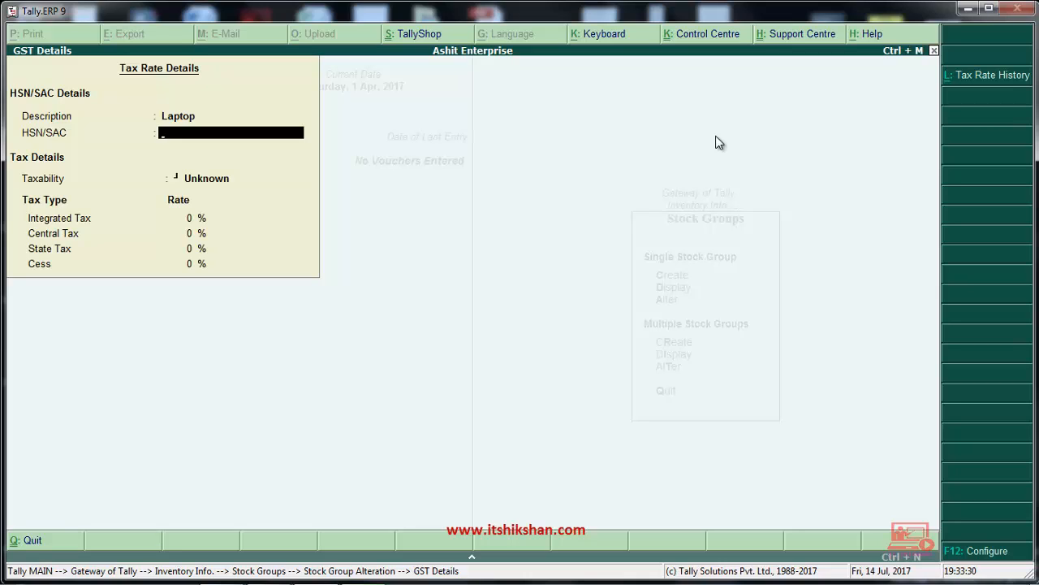
pyautogui.write('23234343')
pyautogui.press('Return')
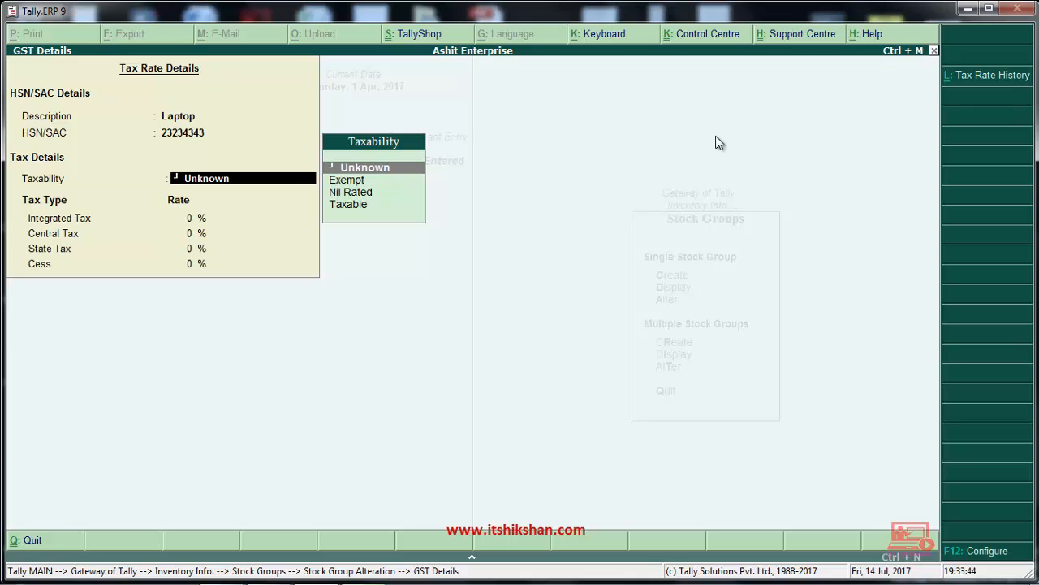
# Step: Set the Laptop group's taxability to Taxable
pyautogui.press('Down')
pyautogui.press('Down')
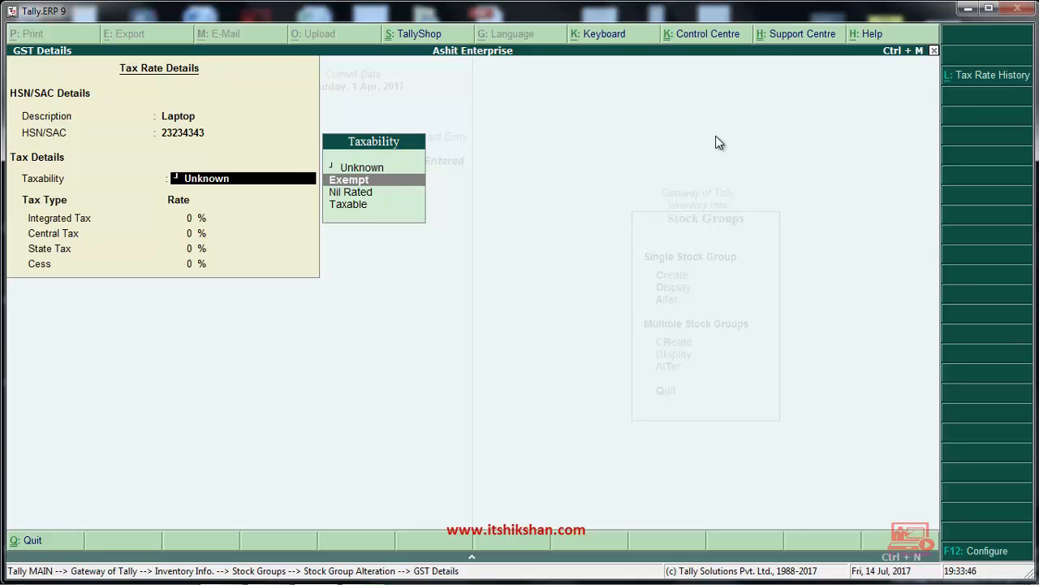
pyautogui.press('Down')
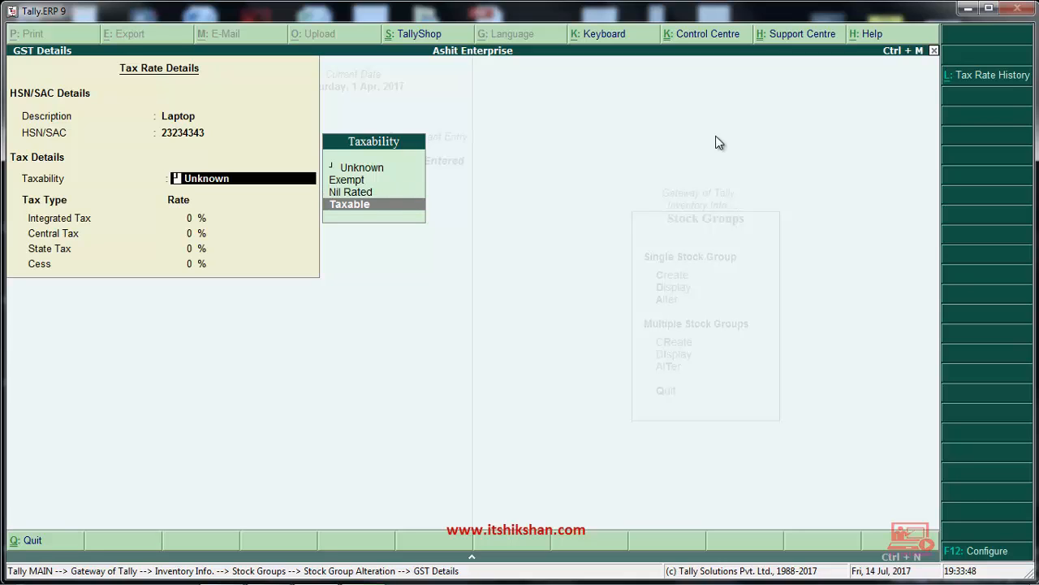
pyautogui.press('Up')
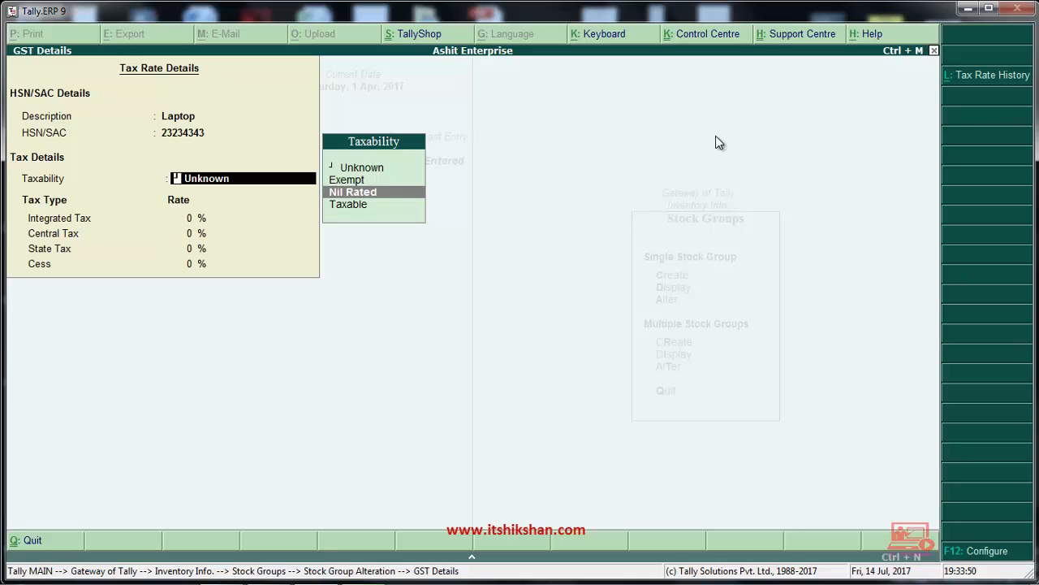
pyautogui.press('Down')
pyautogui.press('Return')
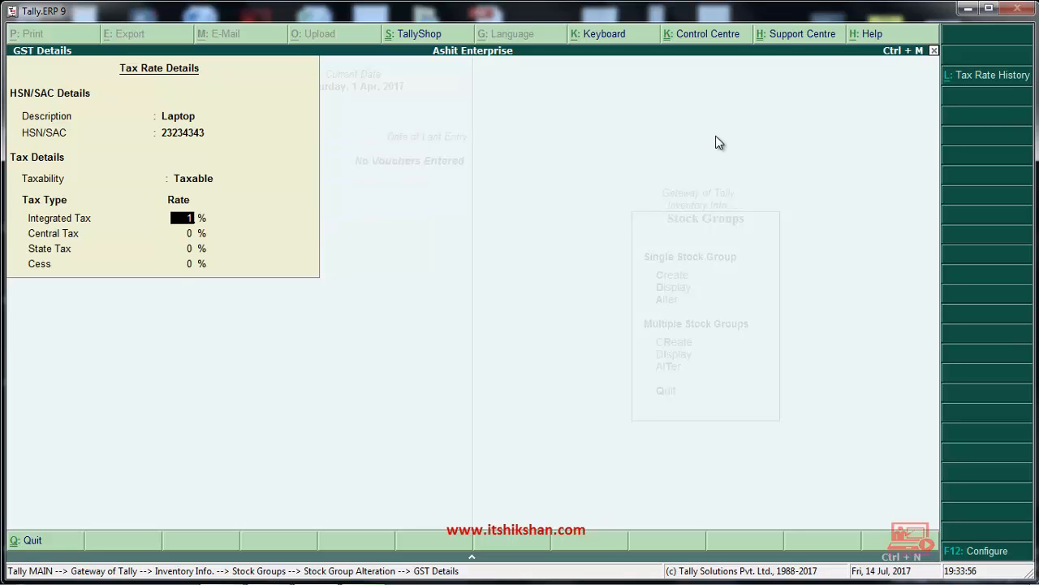
# Step: Set the Laptop group's integrated tax to 18%, accept 9% central tax, 9% state tax and 0% cess, and save the group
pyautogui.write('18')
pyautogui.press('Return')
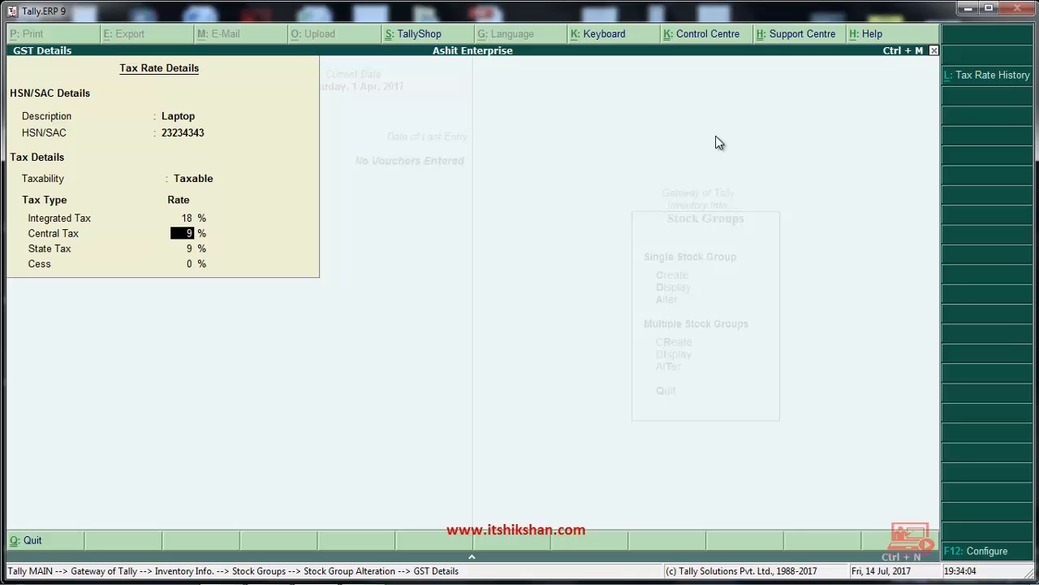
pyautogui.press('Return')
pyautogui.press('Return')
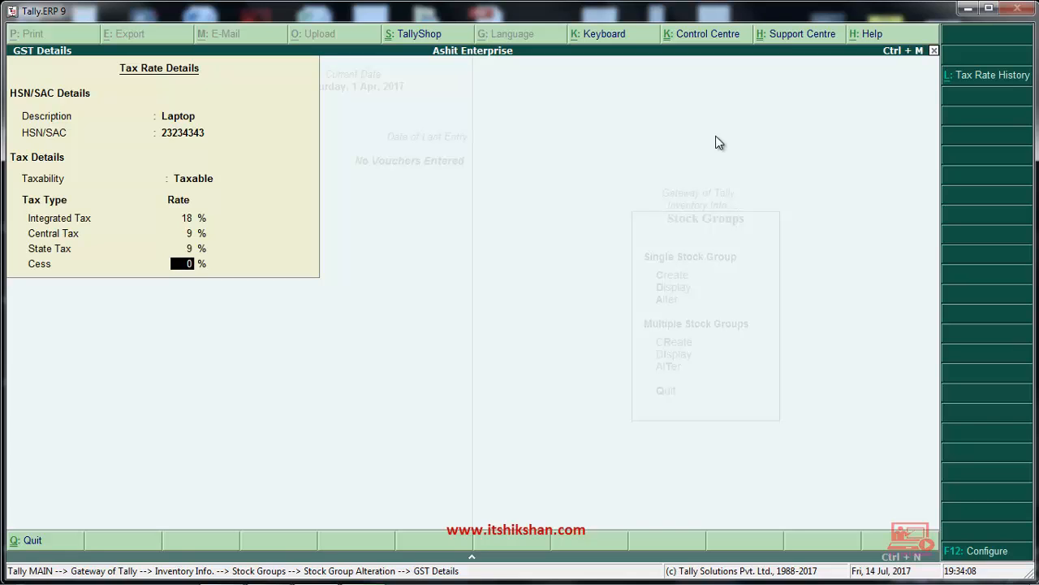
pyautogui.press('Return')
pyautogui.press('Return')
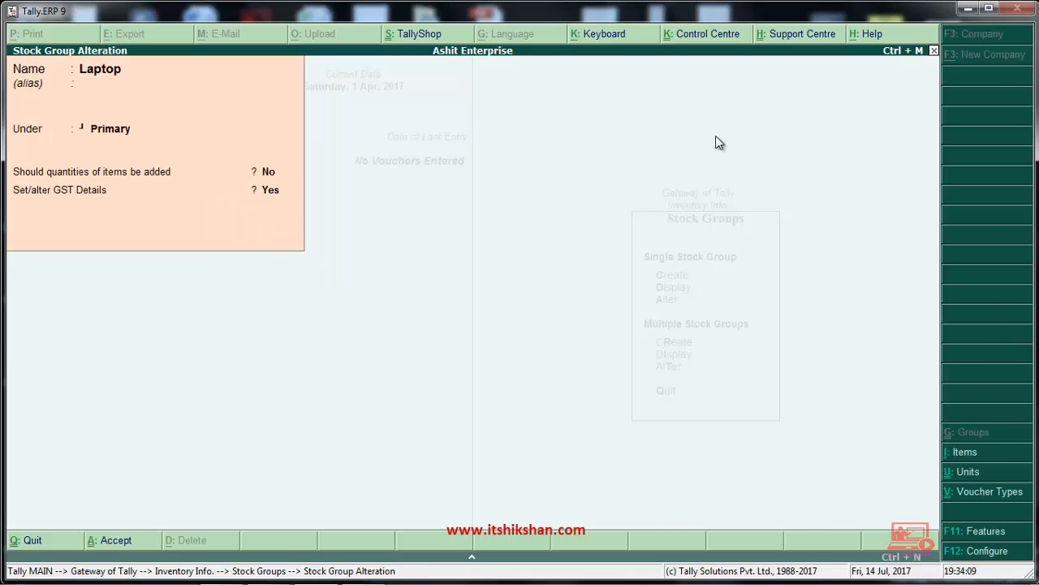
# Step: Open the MOBILE stock group for alteration, keep its basic details, and set Set/alter GST Details to Yes
pyautogui.press('Down')
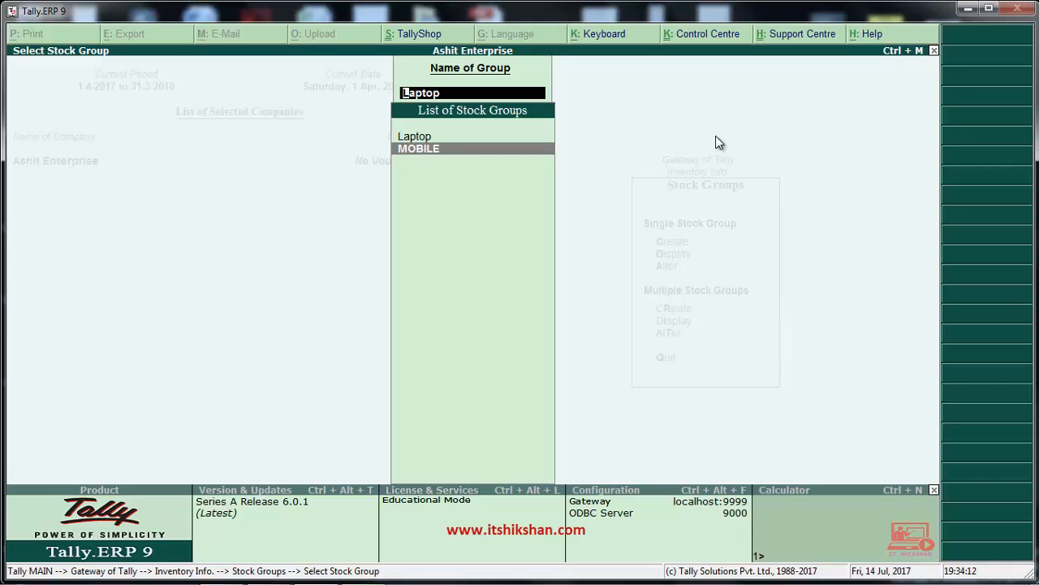
pyautogui.press('Return')
pyautogui.press('Return')
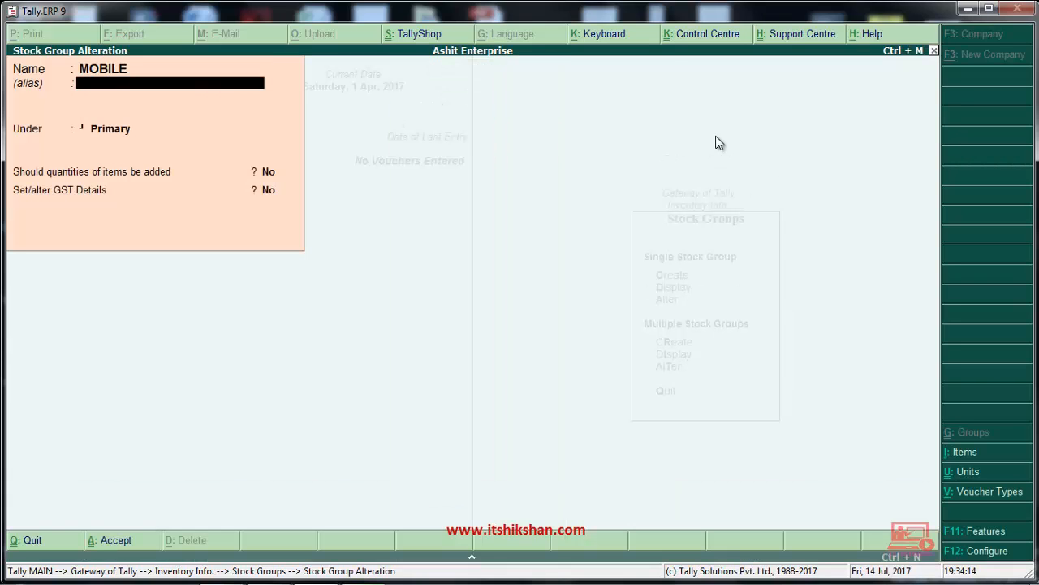
pyautogui.press('Return')
pyautogui.press('Return')
pyautogui.press('Return')
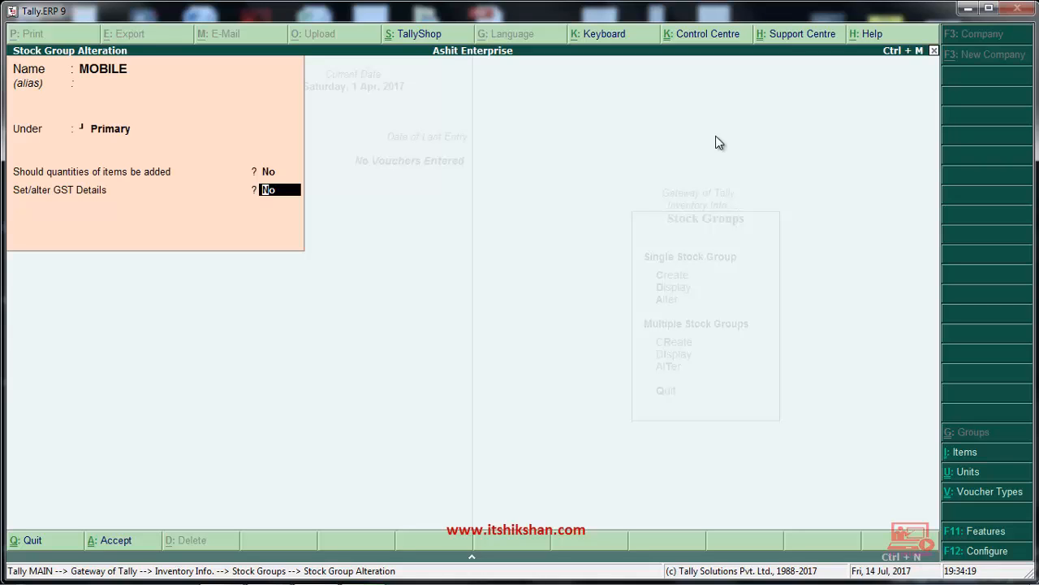
pyautogui.write('y')
pyautogui.press('Return')
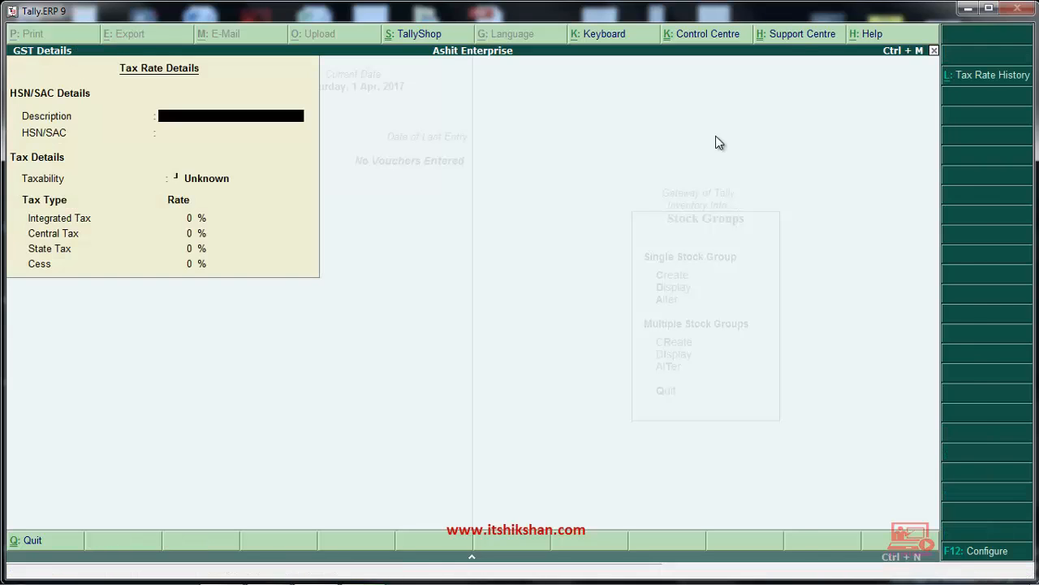
# Step: Enter the description Mobile and the HSN/SAC code 23232323 in the MOBILE group's tax rate details
pyautogui.write('Mobile')
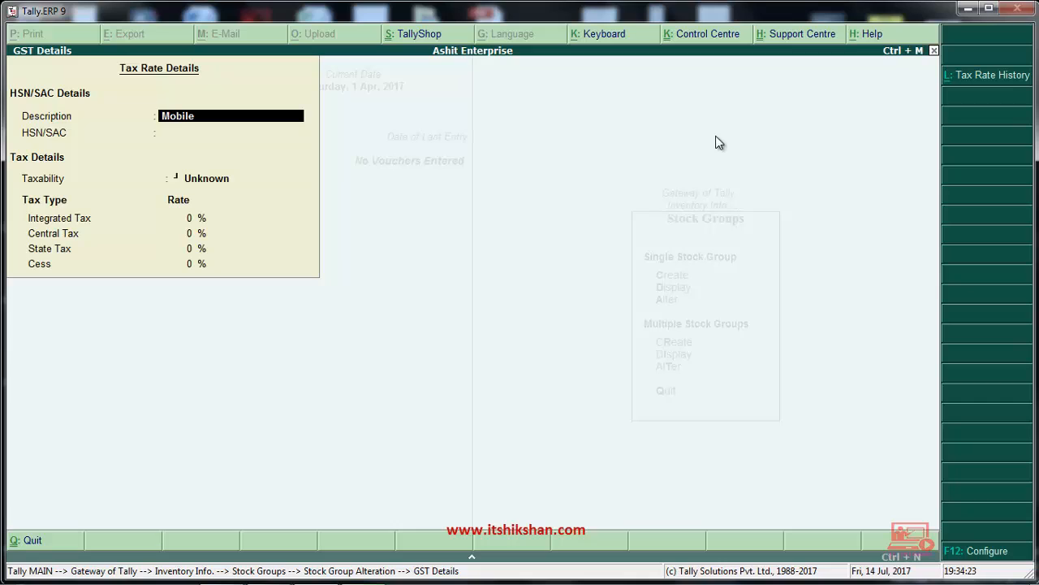
pyautogui.press('Return')
pyautogui.write('23')
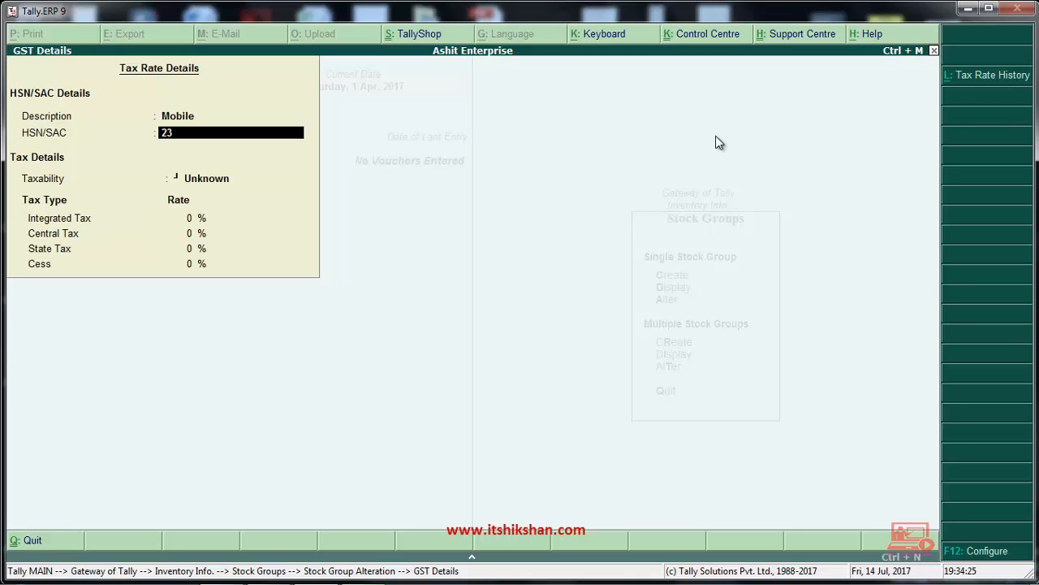
pyautogui.write('232323')
pyautogui.press('Return')
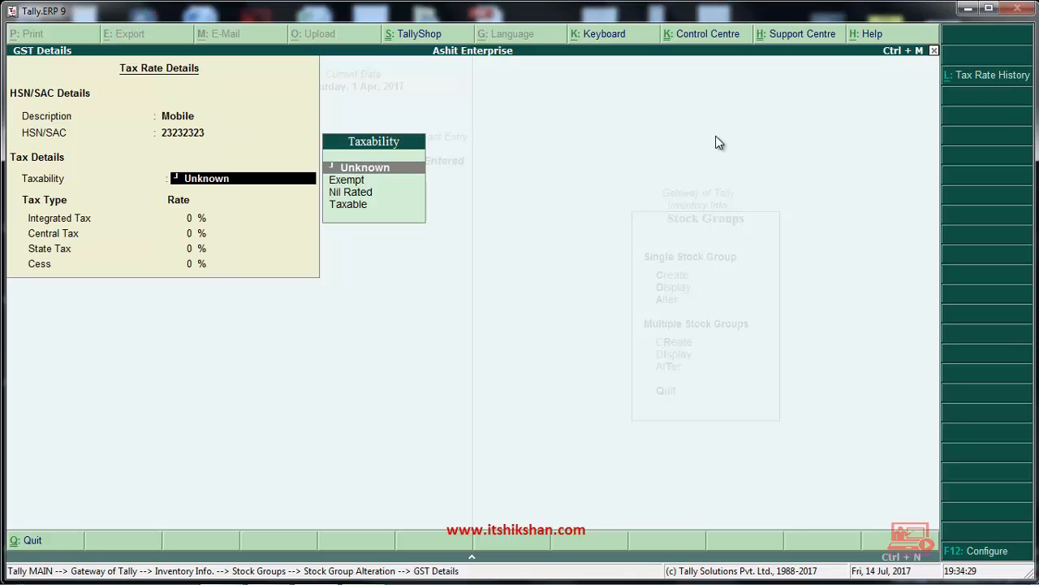
# Step: Set the MOBILE group's taxability to Taxable
pyautogui.press('Down')
pyautogui.press('Down')
pyautogui.press('Down')
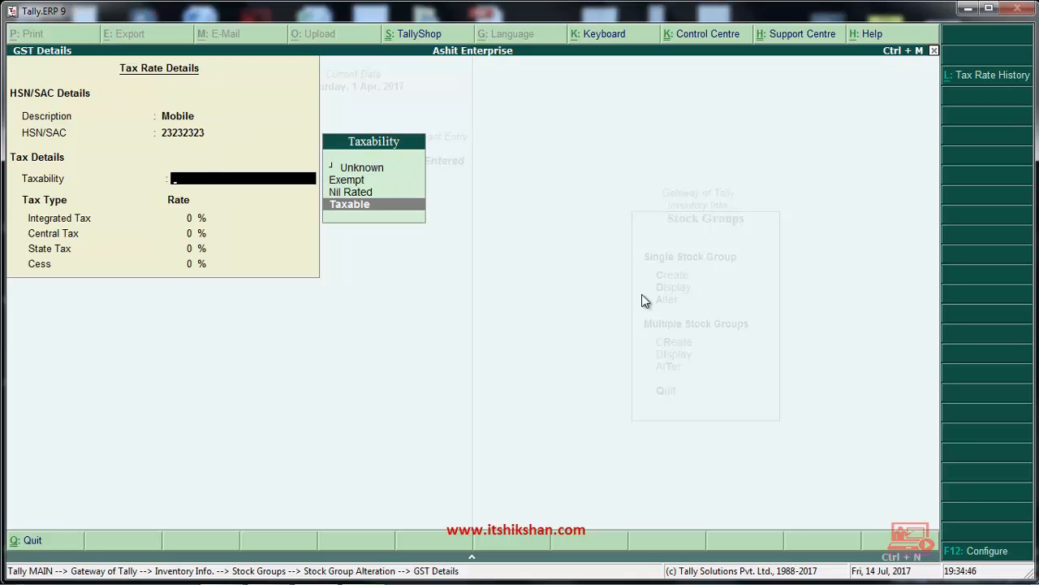
pyautogui.press('Return')
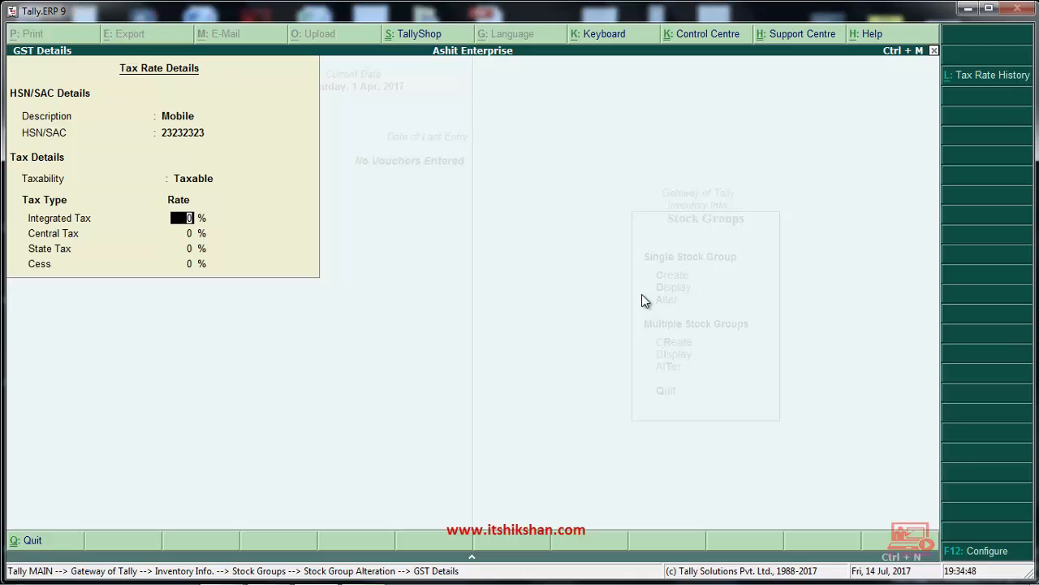
# Step: Set the MOBILE group's integrated tax to 12%, keep 6% central tax, 6% state tax and 0% cess, and save the group
pyautogui.write('12')
pyautogui.press('Return')
pyautogui.write('6')
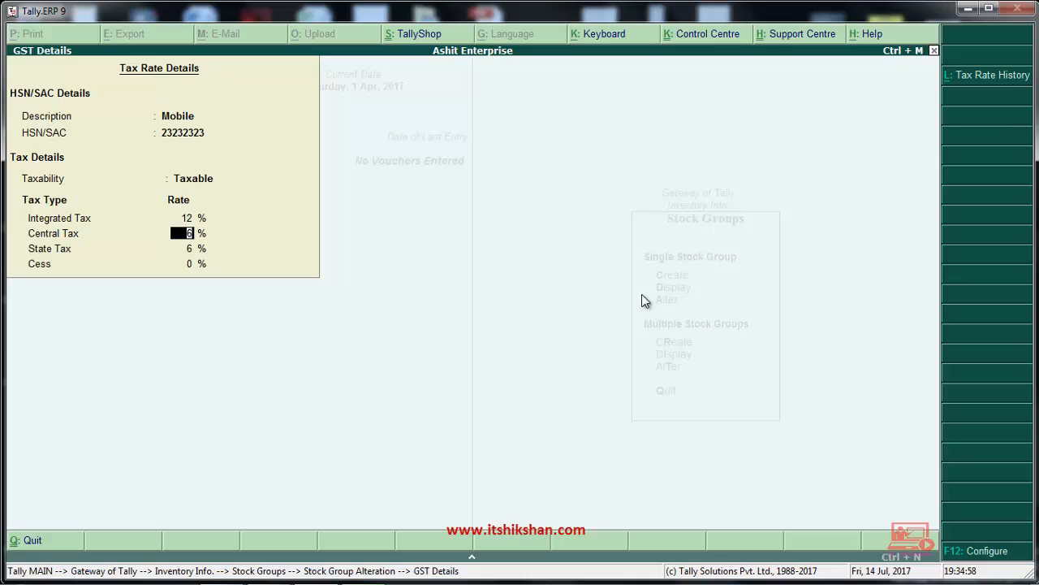
pyautogui.press('Return')
pyautogui.press('Return')
pyautogui.press('Return')
pyautogui.press('Return')
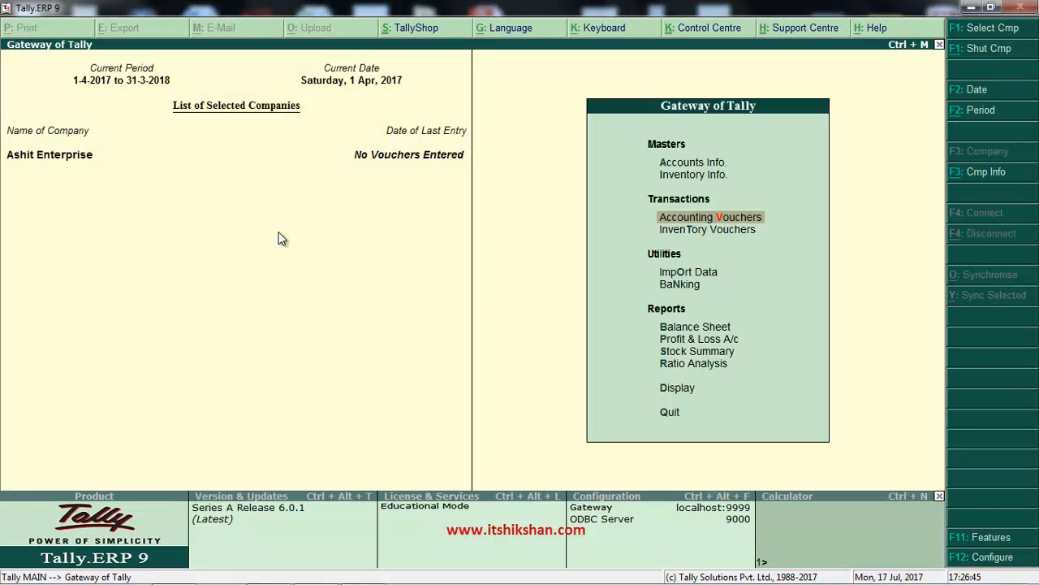
# Step: Go from the Gateway of Tally to the Display reports
pyautogui.press('Down')
pyautogui.press('Down')
pyautogui.press('Down')
pyautogui.press('Down')
pyautogui.press('Down')
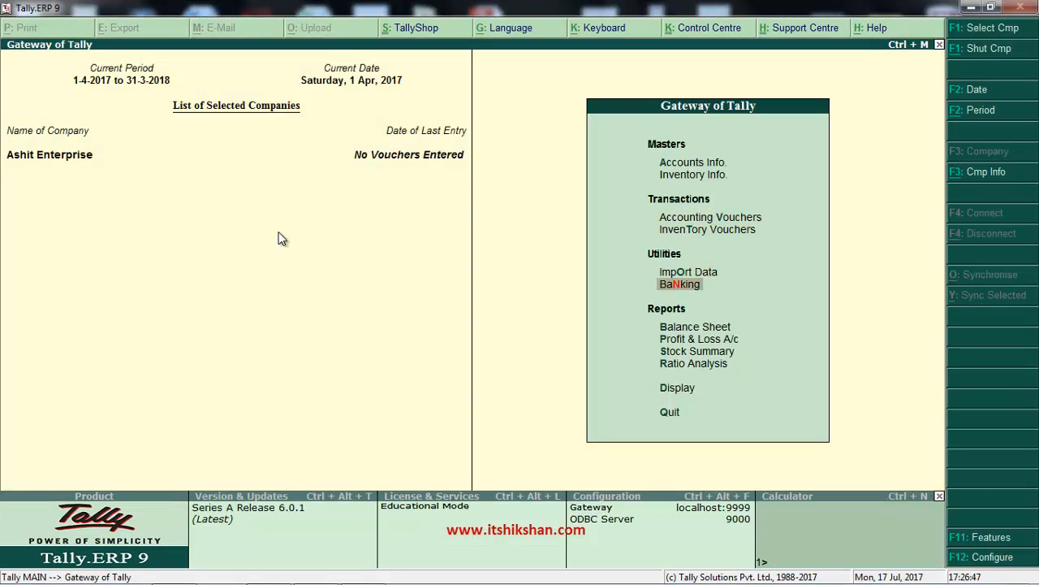
pyautogui.press('Down')
pyautogui.press('Down')
pyautogui.press('Down')
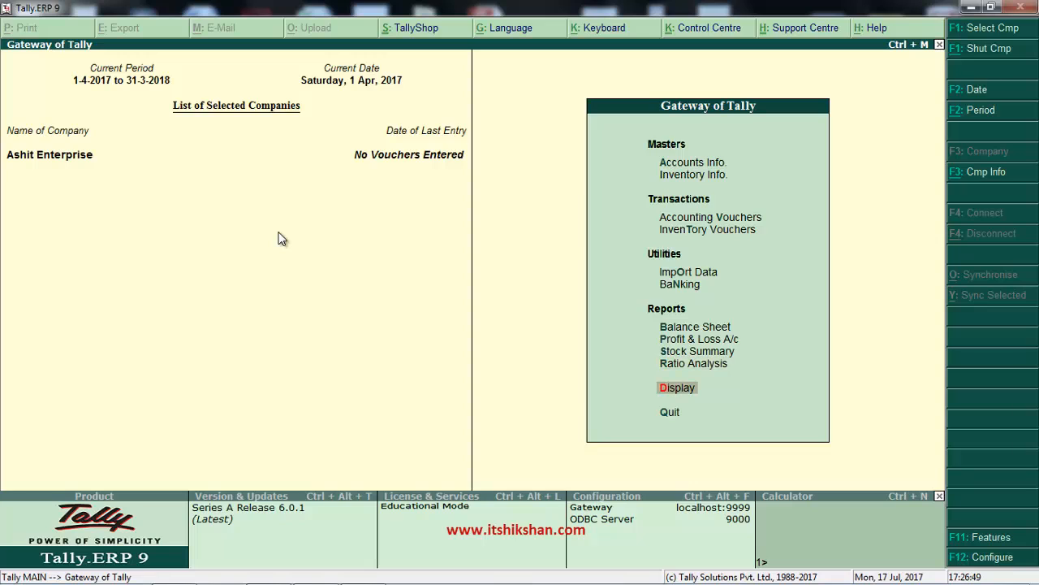
pyautogui.press('Return')
# Step: Open the GST reports among the Statutory Reports
pyautogui.press('Down')
pyautogui.press('Down')
pyautogui.press('Down')
pyautogui.press('Down')
pyautogui.press('Down')
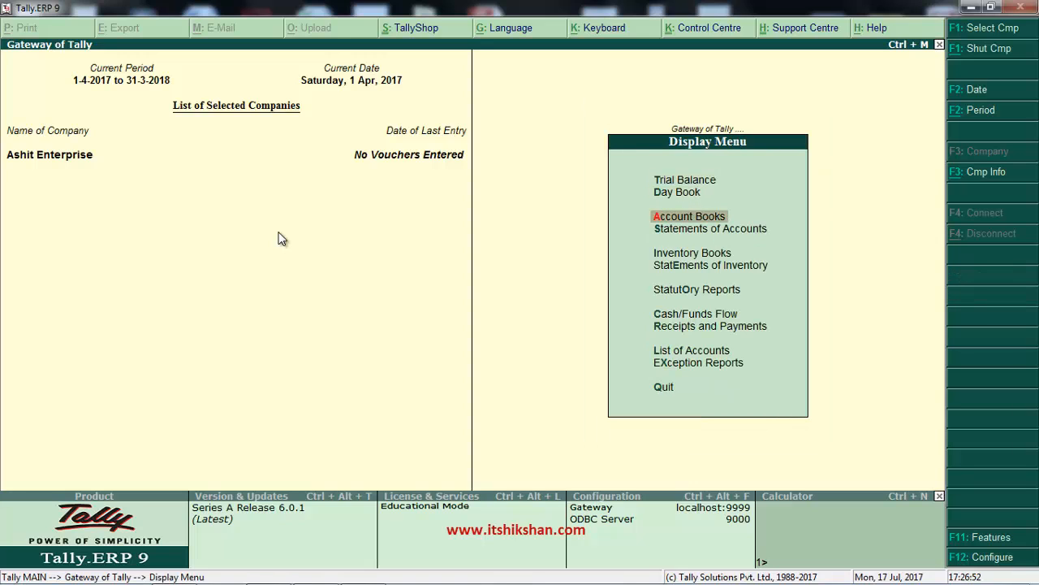
pyautogui.press('Down')
pyautogui.press('Return')
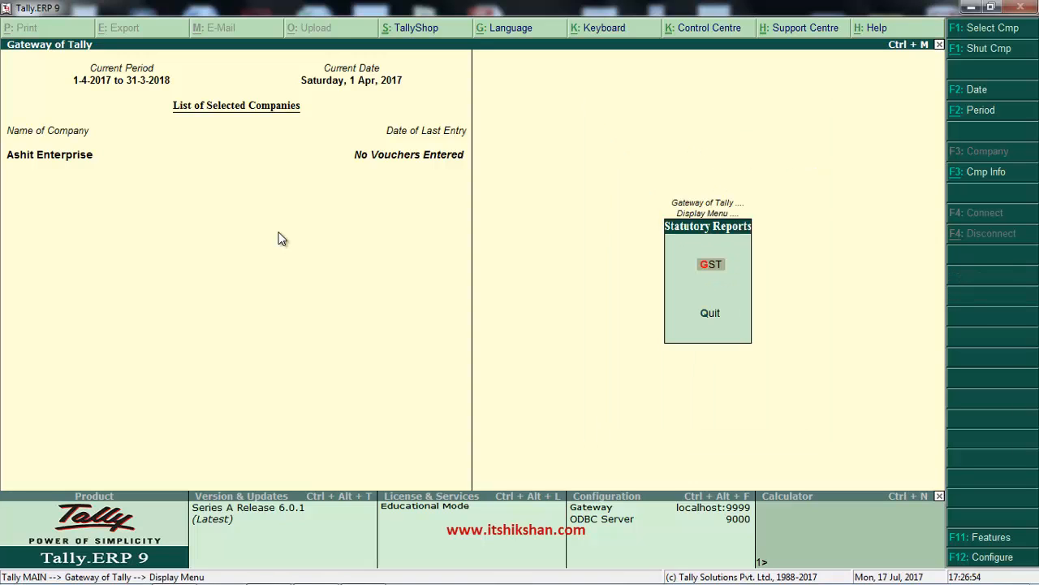
pyautogui.press('Return')
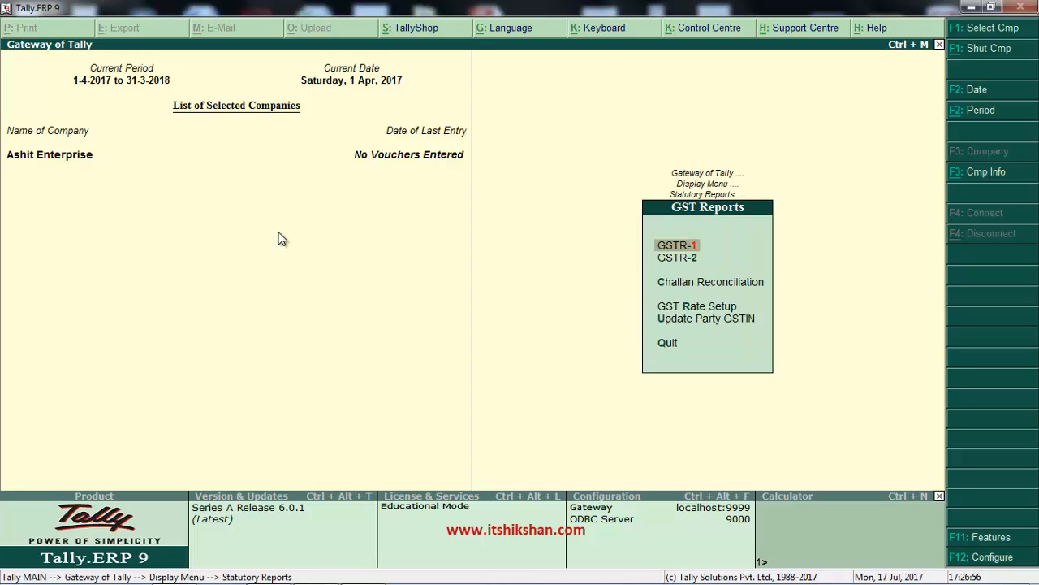
# Step: Open GST Rate Setup to view the stock groups' HSN codes and tax rates
pyautogui.press('Down')
pyautogui.press('Down')
pyautogui.press('Down')
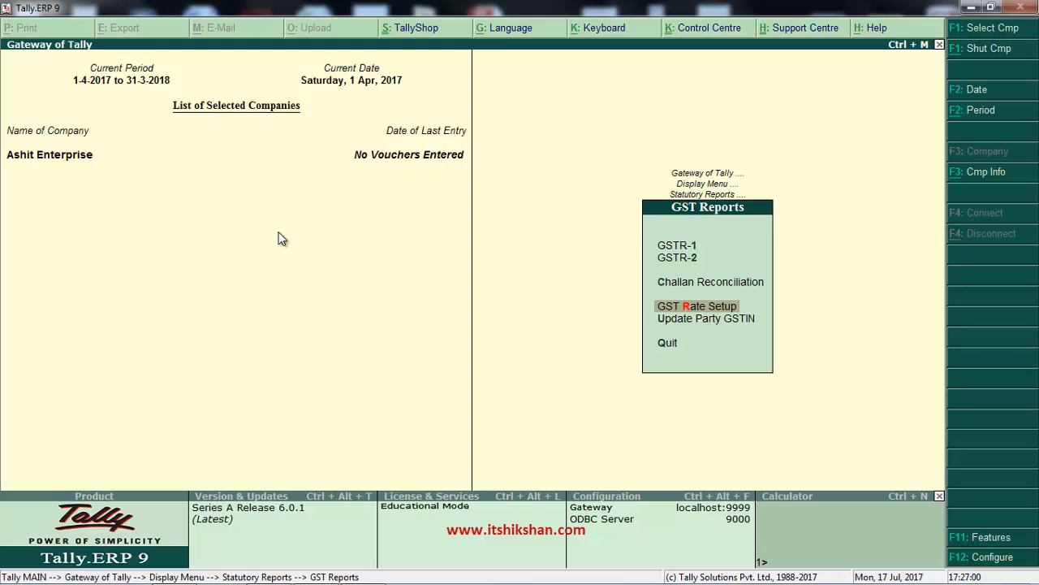
pyautogui.press('Return')
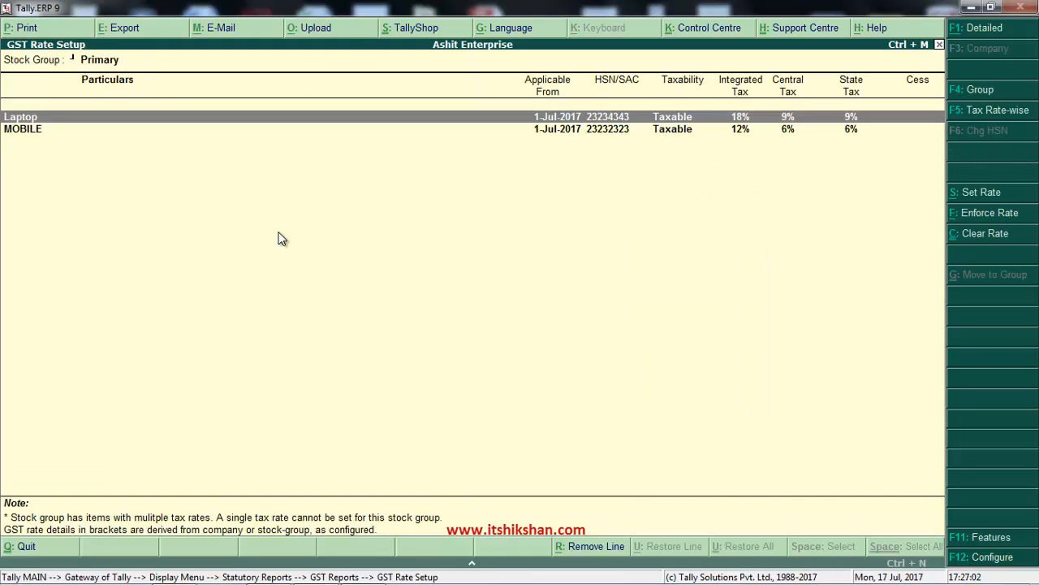
# Step: Open Set Rate for the Laptop group, review its HSN and tax rate details, and leave GST Rate Setup without changing anything
pyautogui.click(980, 192)
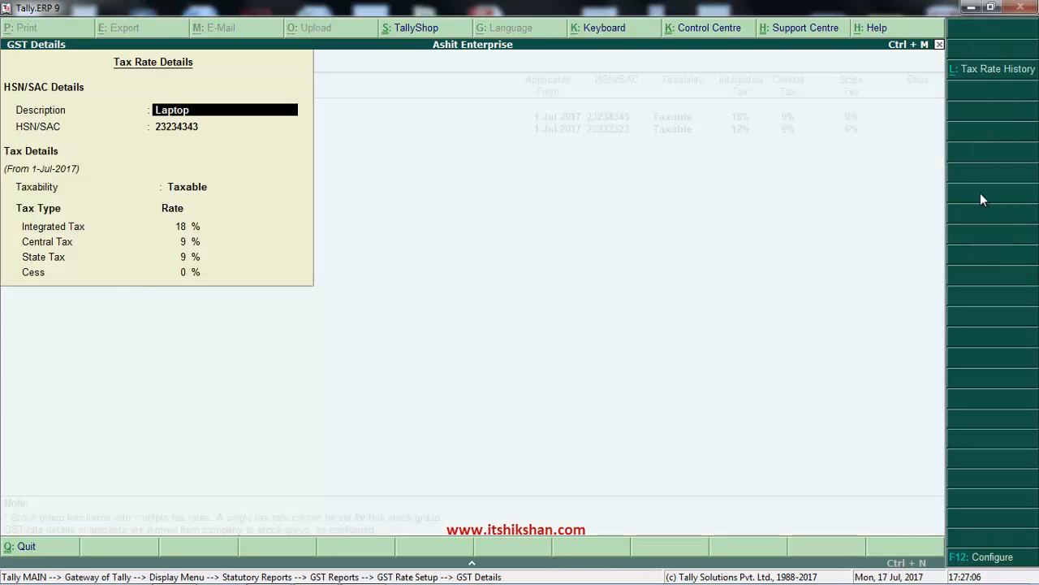
pyautogui.press('Return')
pyautogui.press('Return')
pyautogui.press('Return')
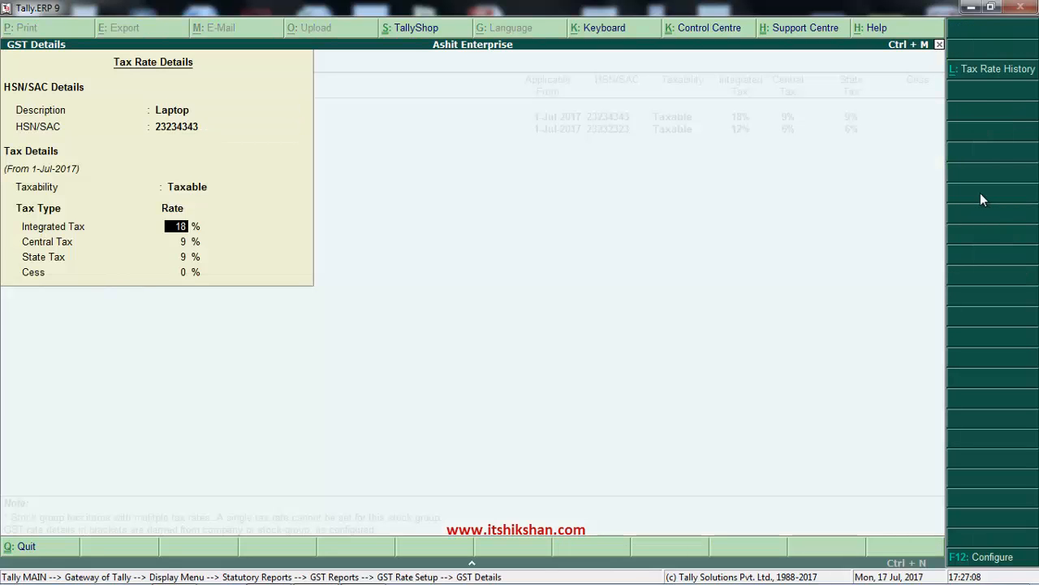
pyautogui.press('Return')
pyautogui.press('Return')
pyautogui.press('Return')
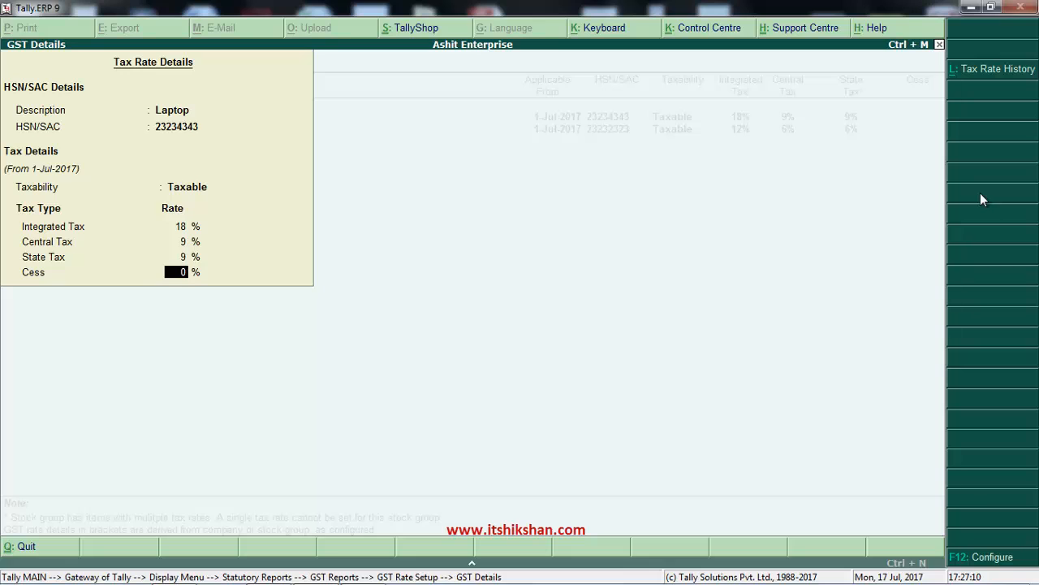
pyautogui.press('Escape')
pyautogui.press('Return')
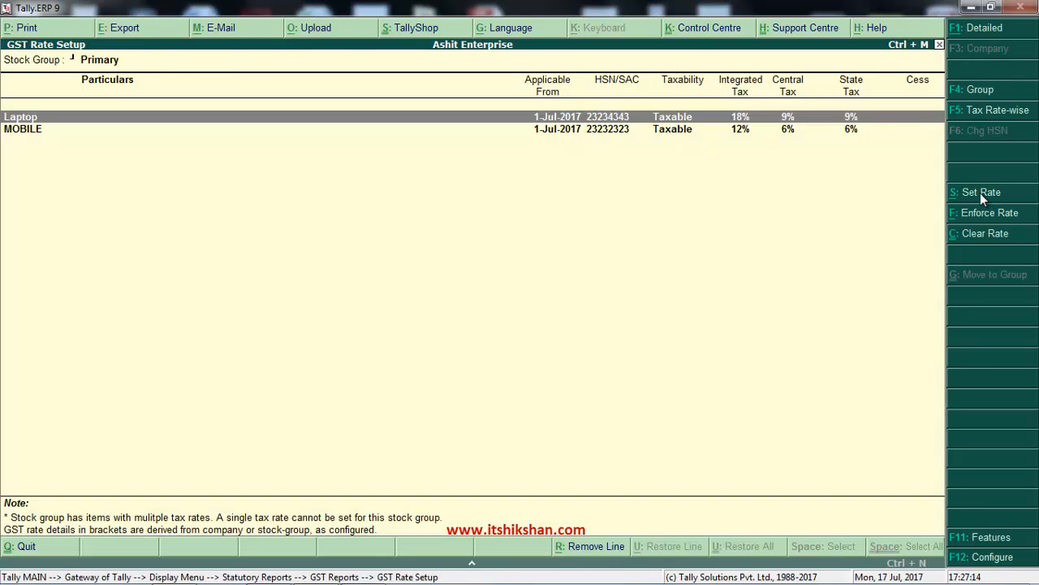
pyautogui.press('Escape')
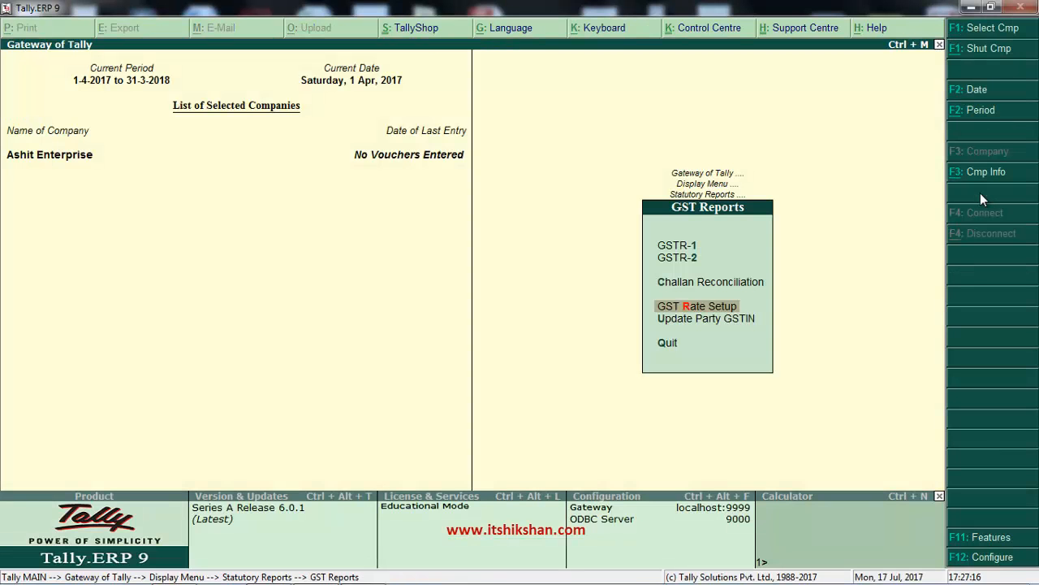
# Step: Open Update Party GSTIN for all groups and all ledgers
pyautogui.press('Down')
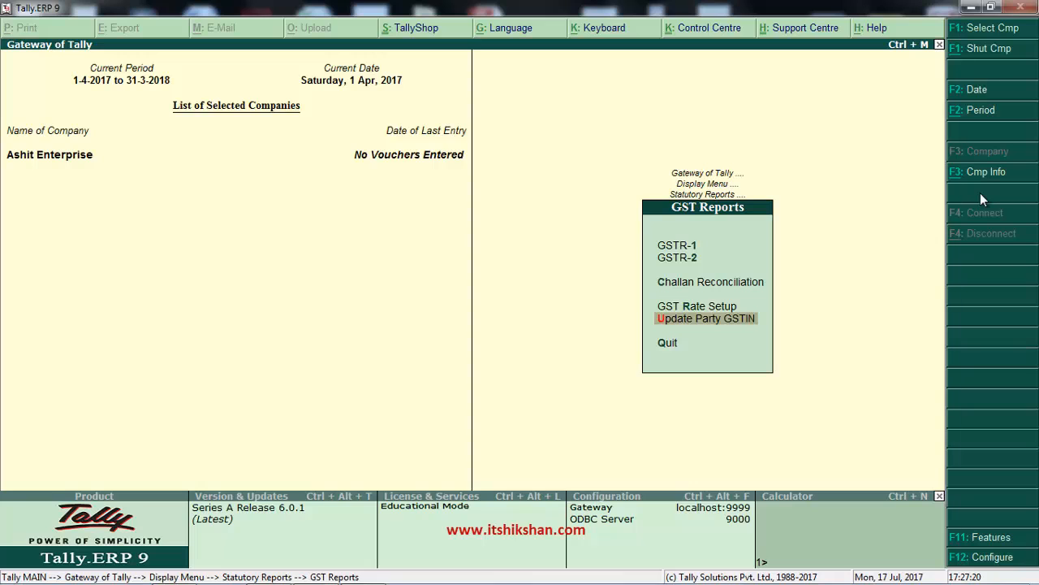
pyautogui.press('Return')
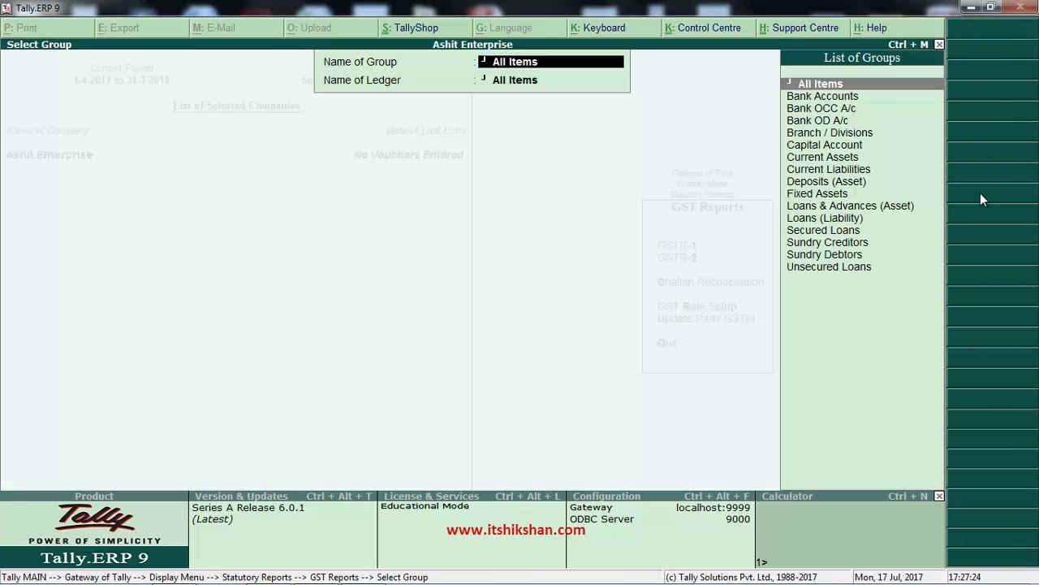
pyautogui.press('Return')
pyautogui.press('Return')
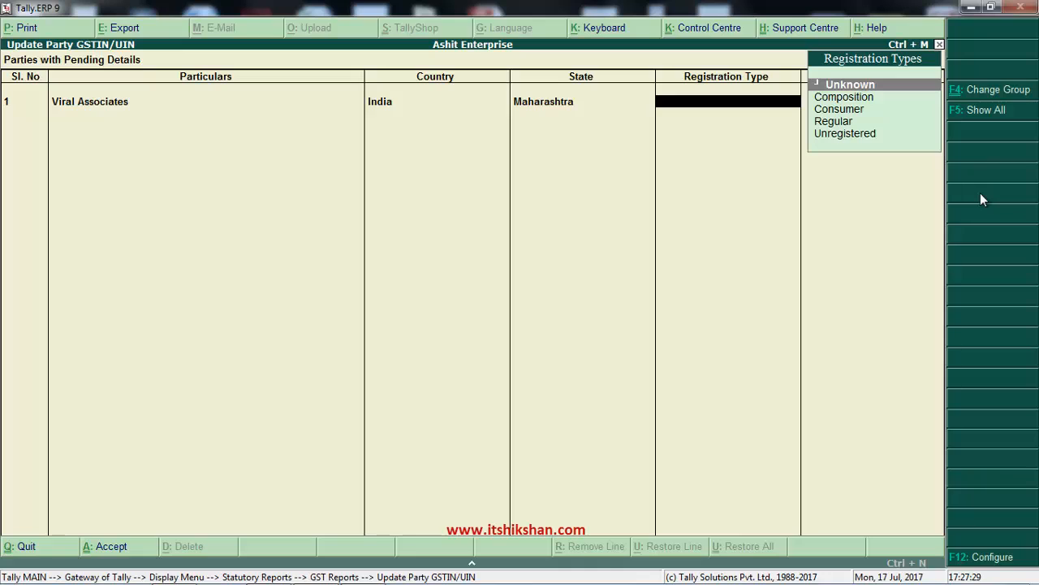
# Step: Set Viral Associates' registration type to Regular, enter the party's GSTIN/UIN, save, and leave the GST reports
pyautogui.press('Down')
pyautogui.press('Down')
pyautogui.press('Down')
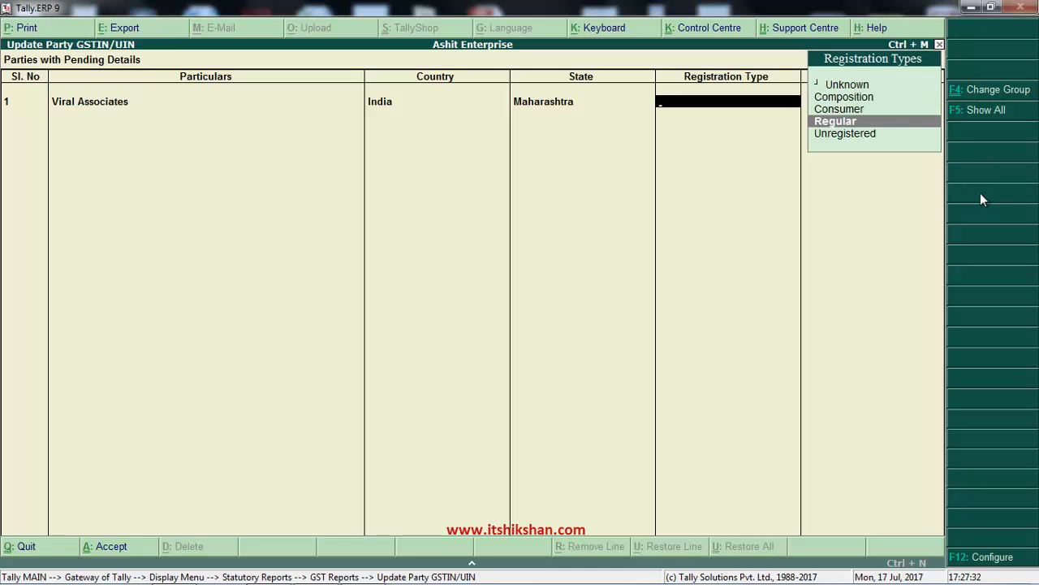
pyautogui.press('Return')
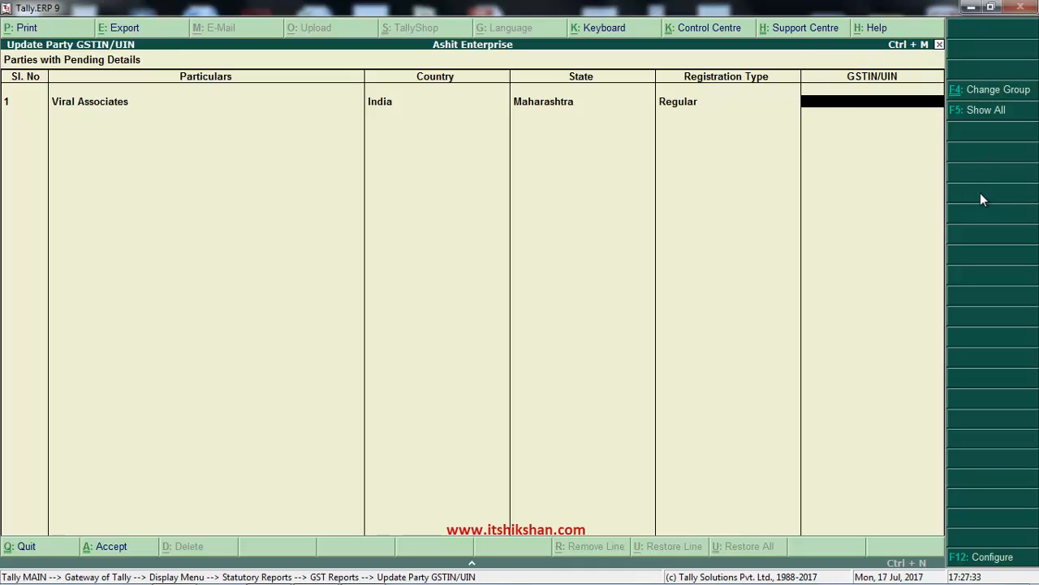
pyautogui.write('27RTRTE3456T1Z9')
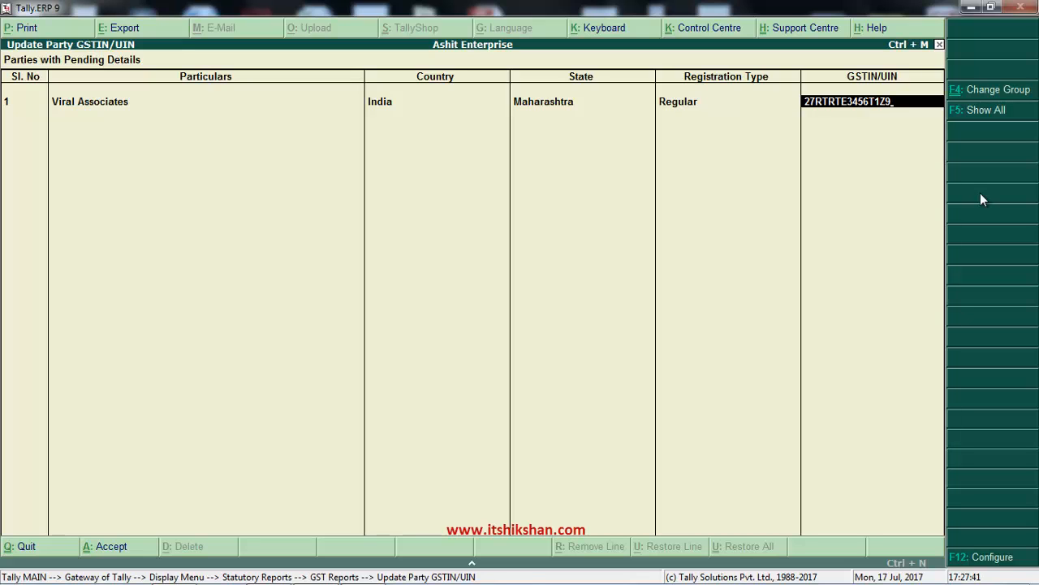
pyautogui.press('Return')
pyautogui.press('Return')
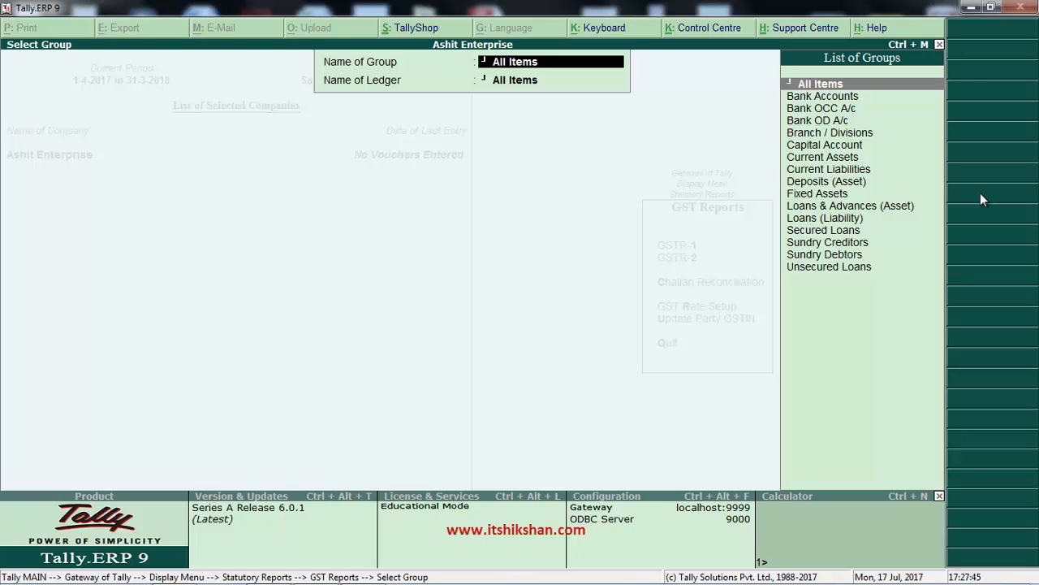
pyautogui.press('Escape')
pyautogui.press('Escape')
pyautogui.press('Escape')
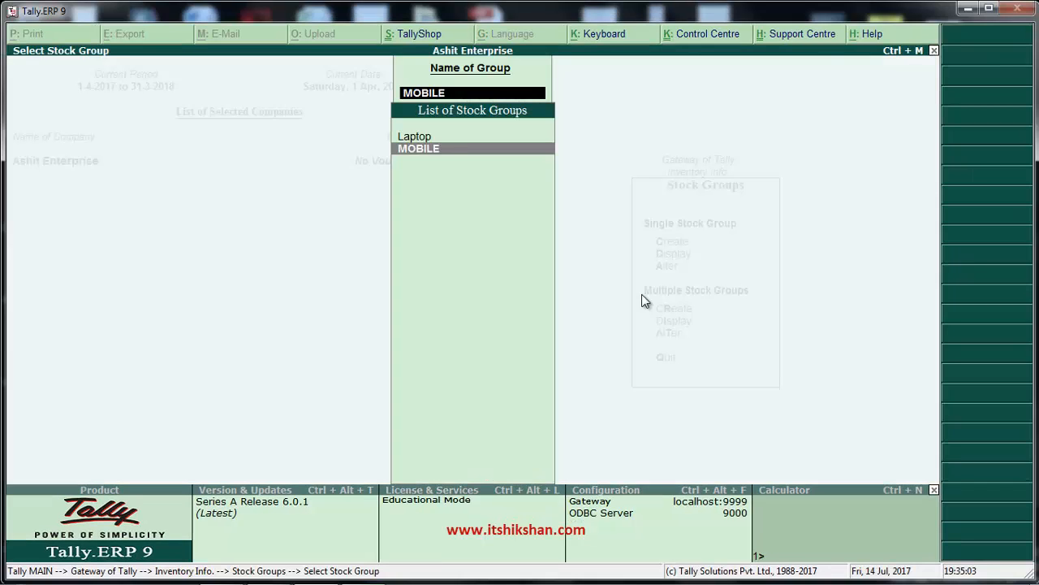
# Step: Leave the stock group selection and go back to Inventory Info
pyautogui.press('Escape')
pyautogui.press('Escape')
pyautogui.press('Escape')
pyautogui.press('Escape')
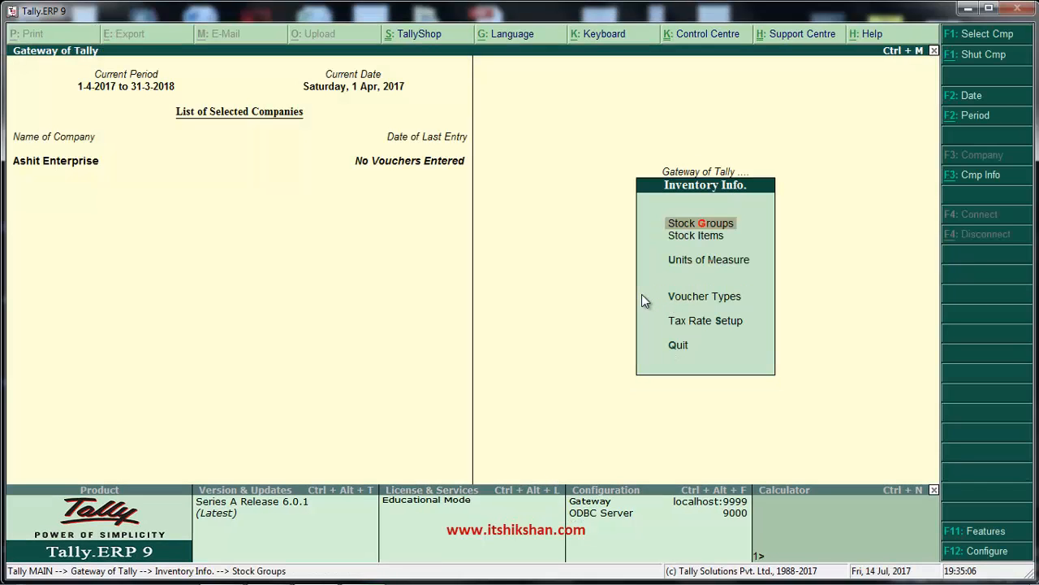